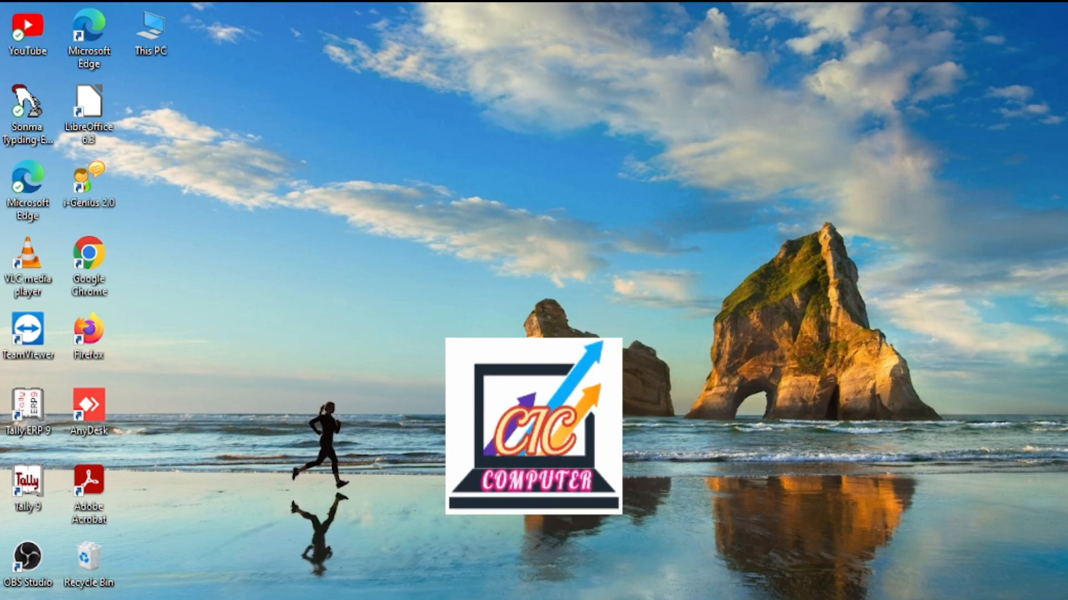
Step: Open Word 2013 and create a blank document
key("super+s")
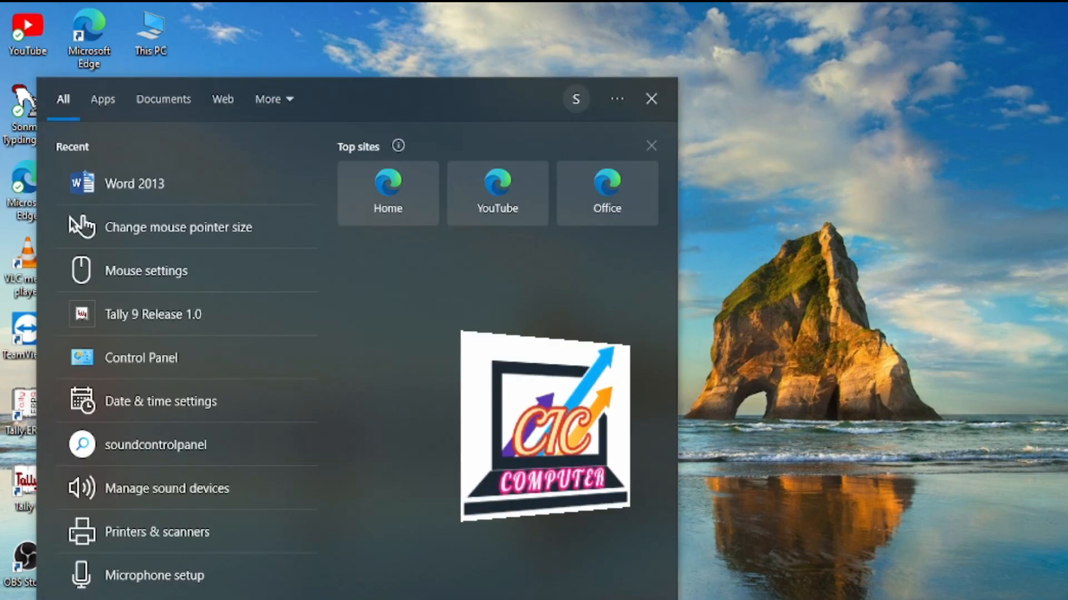
type("winwo")
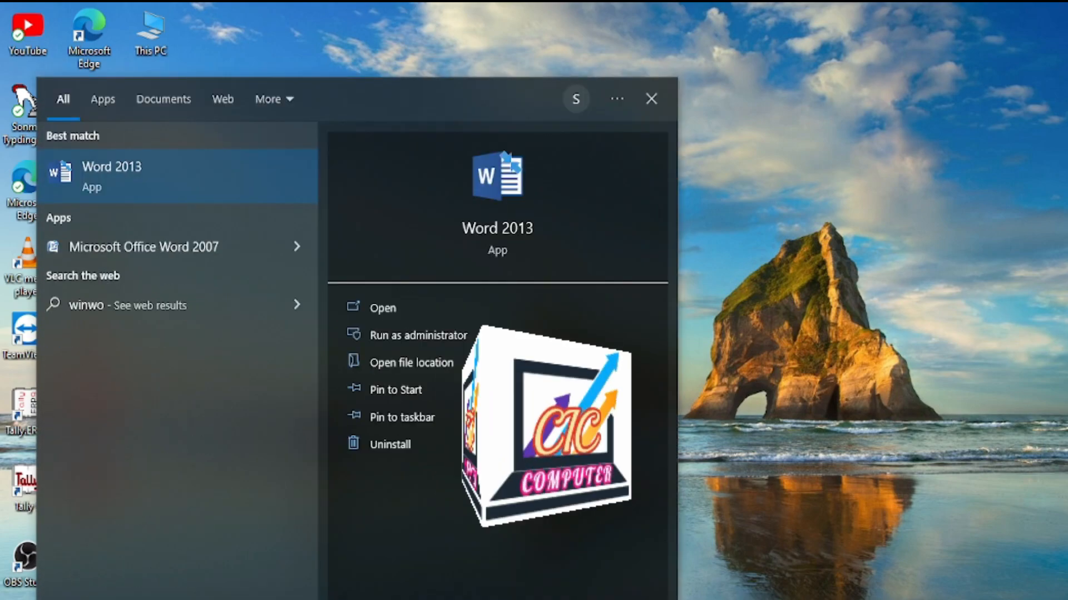
key("Return")
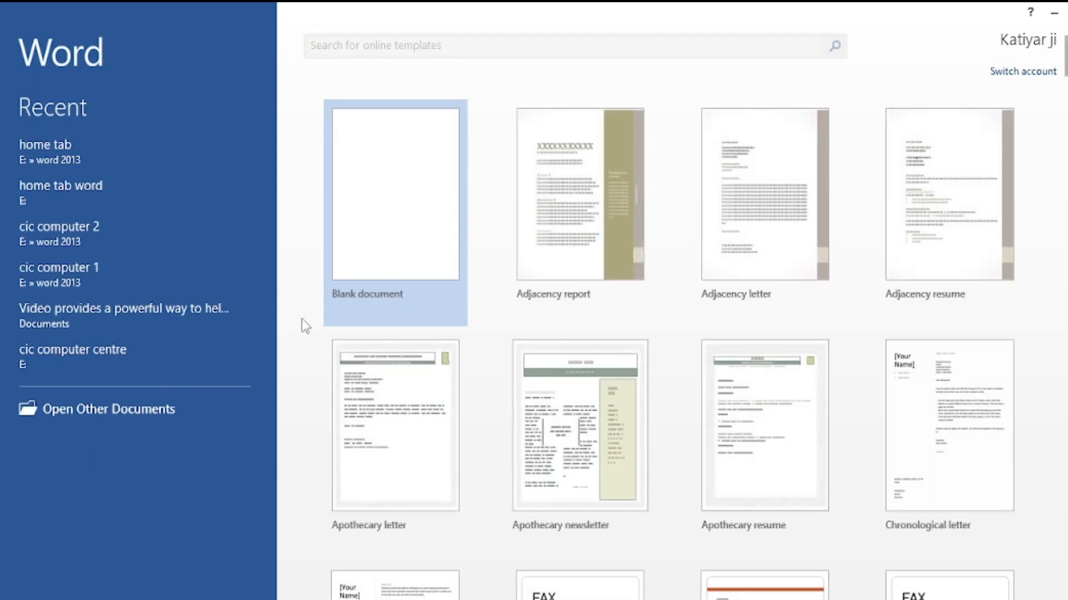
left_click(390, 227)
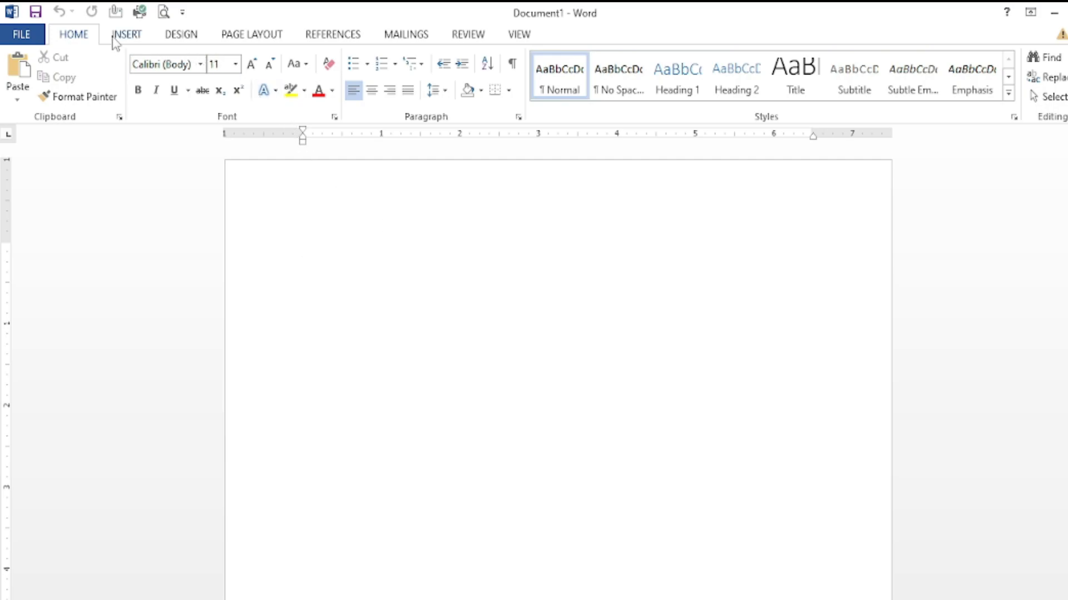
Step: Enter the title line "Coi – Certificate in office and internet" at the start of the document
left_click(353, 37)
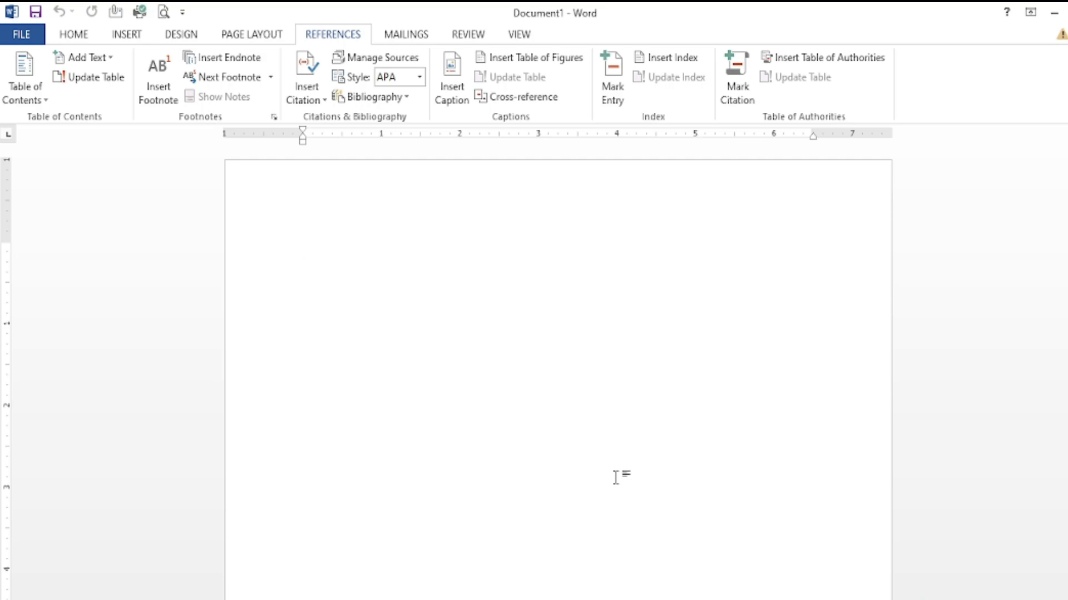
type("Coi ")
type("- Cer")
type("ti")
type("ficatge")
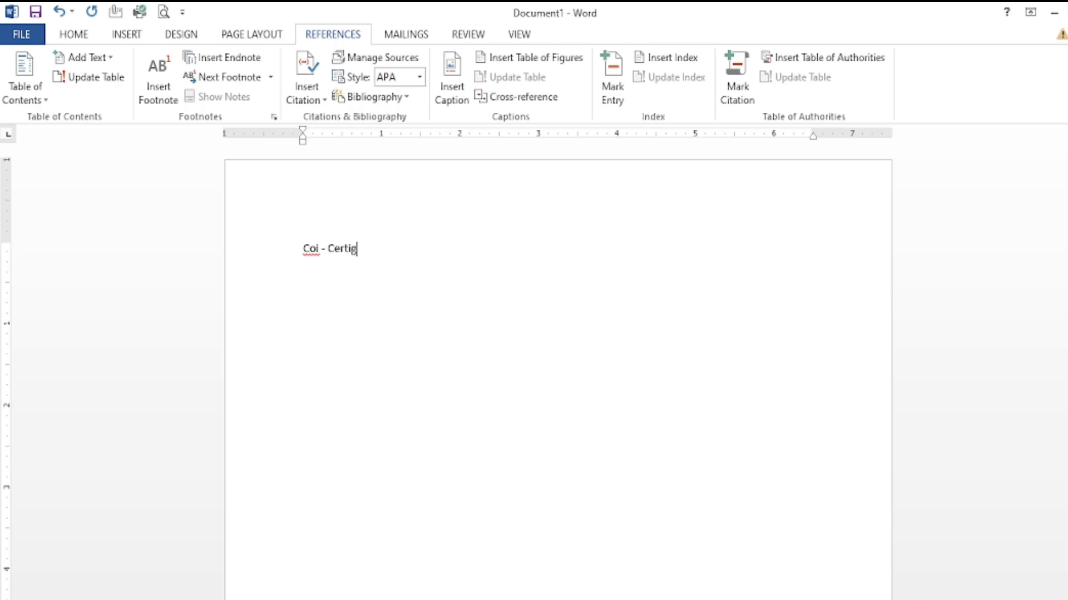
key("BackSpace")
key("BackSpace")
type("e in offive")
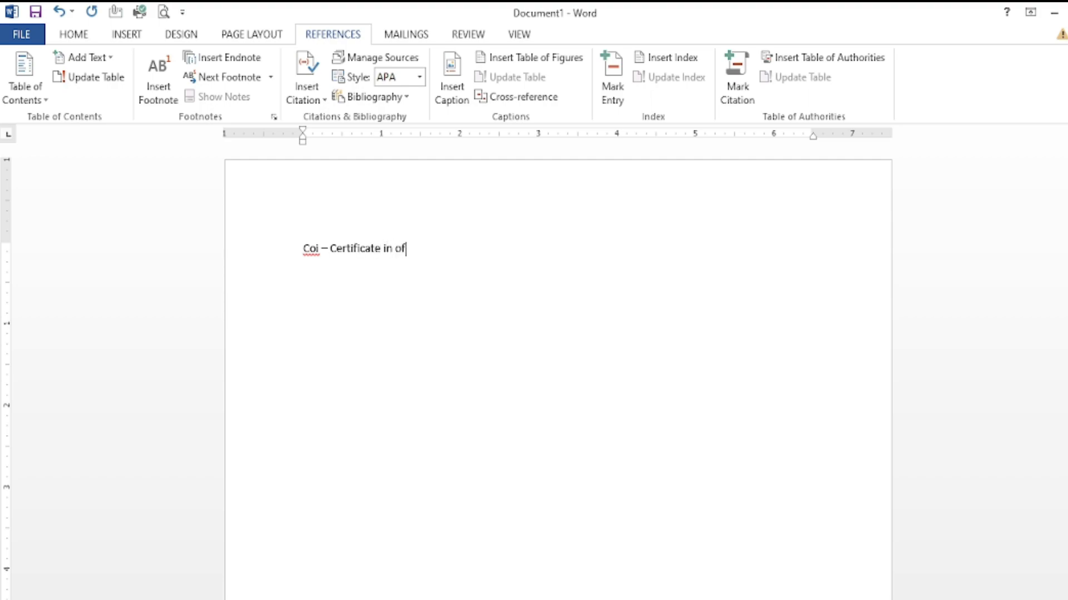
key("BackSpace")
key("BackSpace")
key("BackSpace")
type("ce abn")
key("BackSpace")
key("BackSpace")
type("nd intere")
key("BackSpace")
type("net")
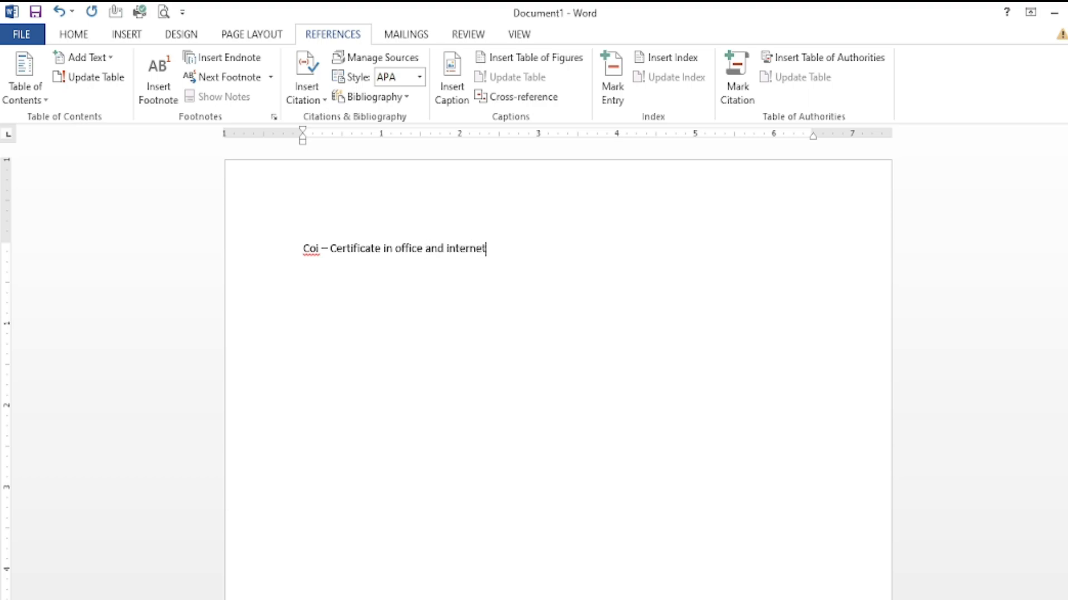
Step: List below, one per line: Computer fundamental, Windows, Notepad, Wordpad, Paint brush, Number system, Ms word 2013, Ms excel 2013, Ms powerpoint 2013, Internet, E mail
key("Return")
type("computer fundam")
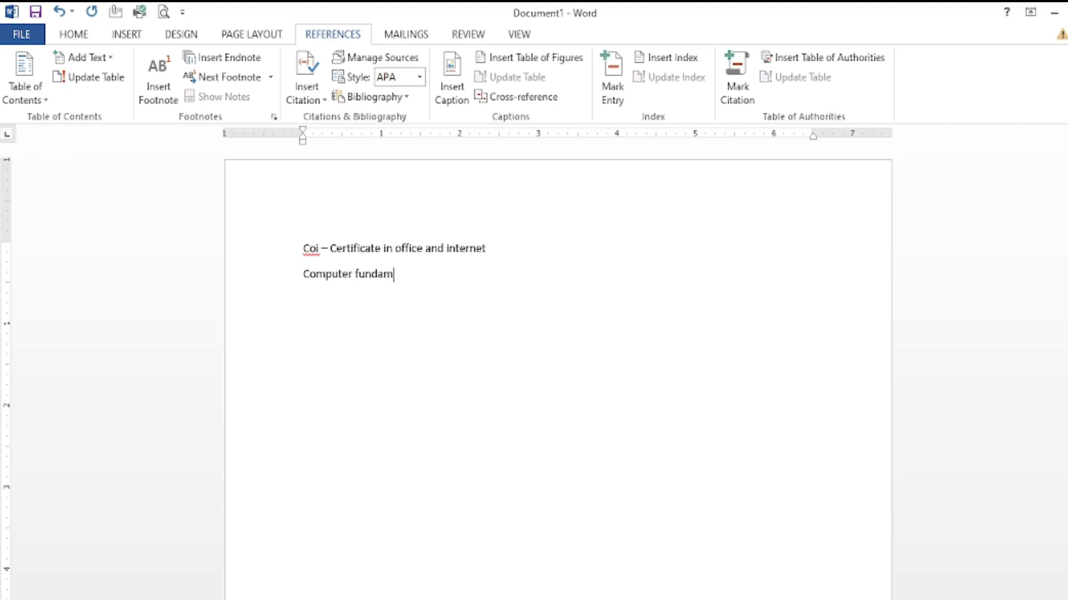
type("etal")
key("Return")
type("Windows Notepad Wordpad Paint brush Number system Ms word 2013 Ms excel 2013 Ms powerpoint 2013 Internet E mail")
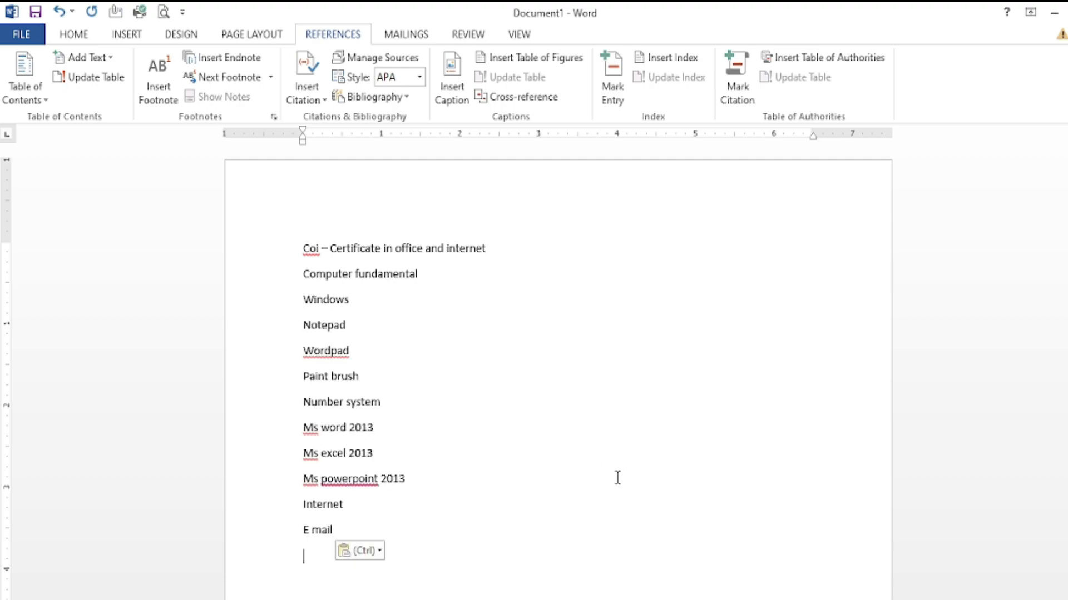
scroll(399, 550, "down", 3)
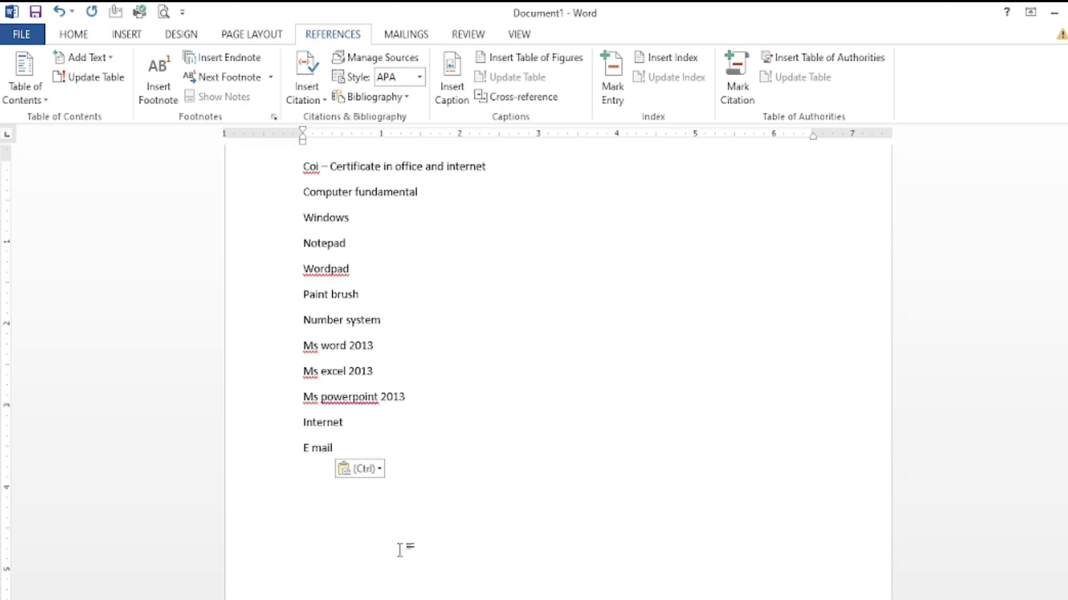
scroll(428, 367, "up", 3)
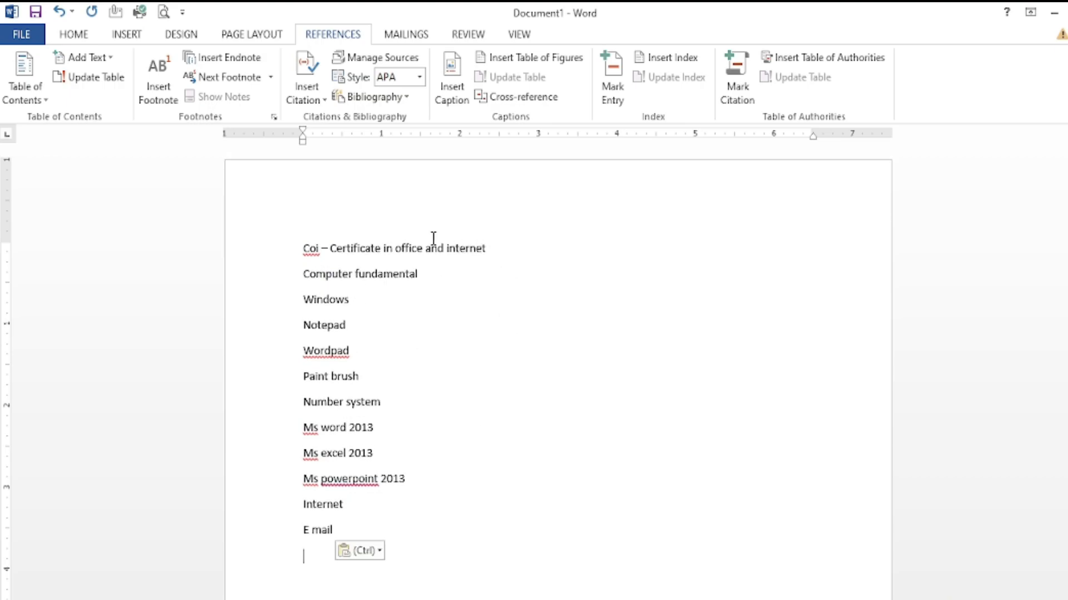
Step: Format the title line in the Algerian font at size 22
left_click_drag(512, 248, 295, 245)
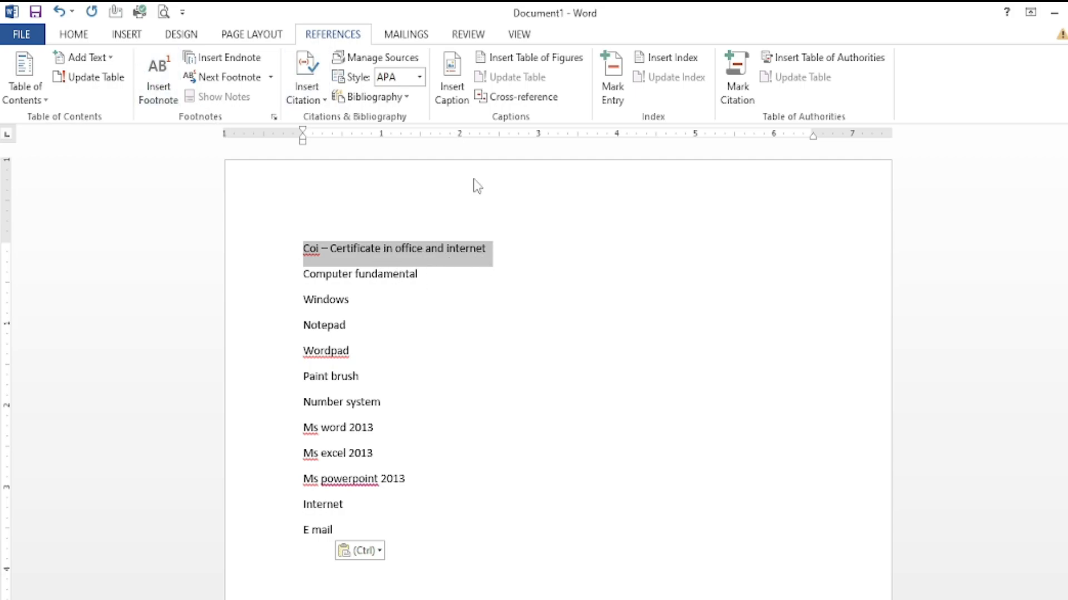
left_click(83, 36)
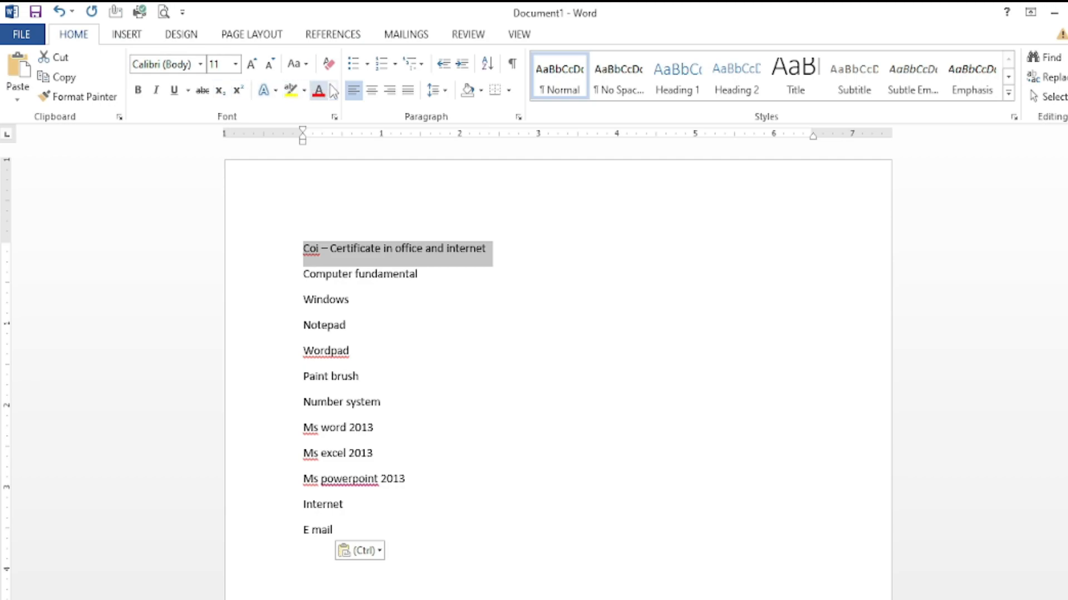
left_click(201, 64)
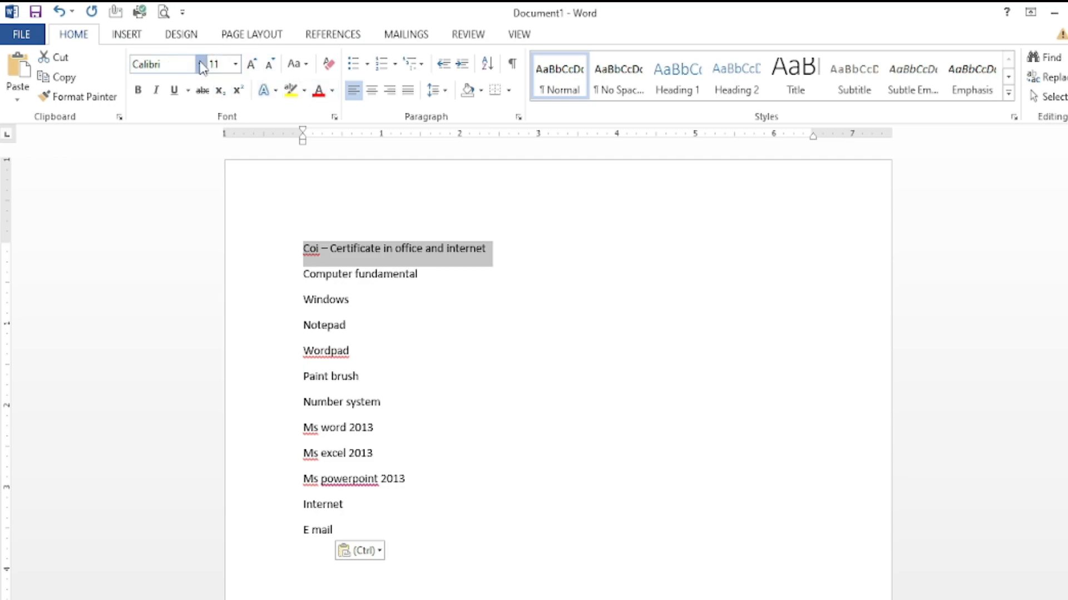
left_click(182, 275)
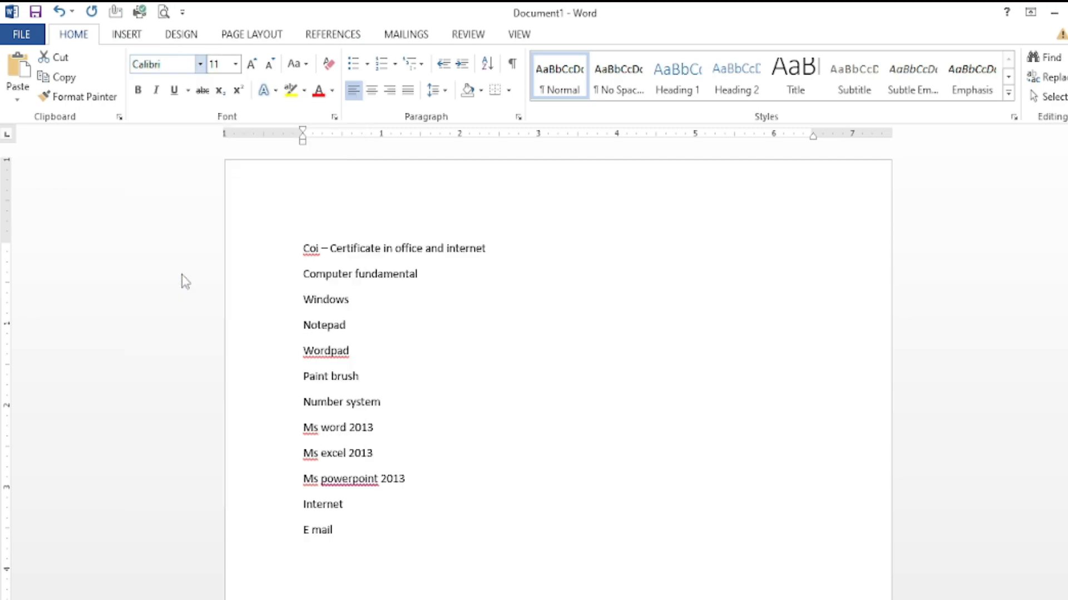
left_click(251, 63)
left_click(251, 64)
left_click(251, 64)
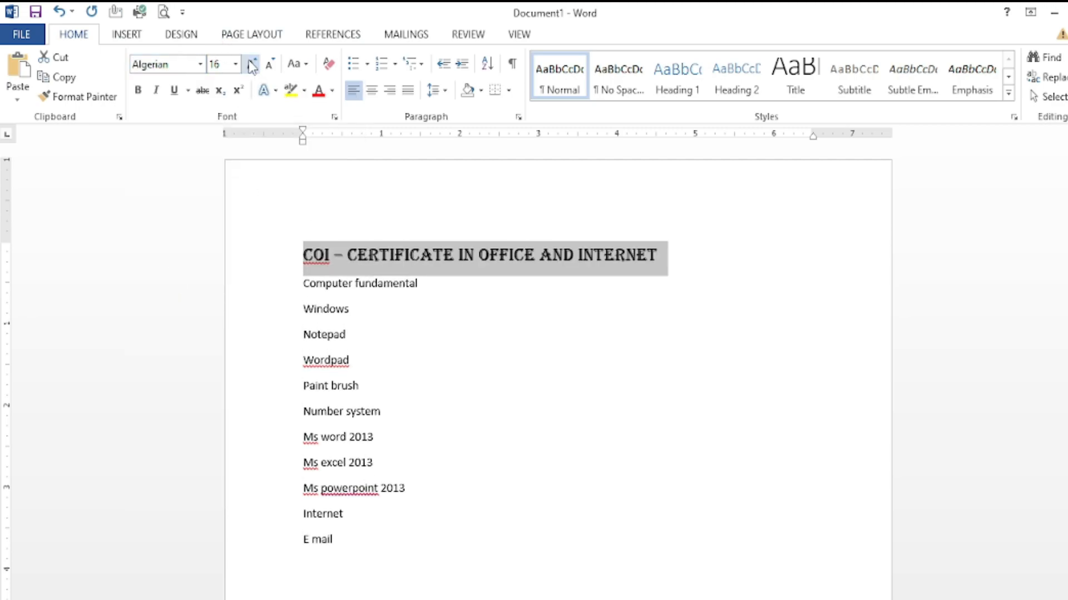
left_click(252, 64)
left_click(251, 64)
left_click(251, 64)
left_click(251, 64)
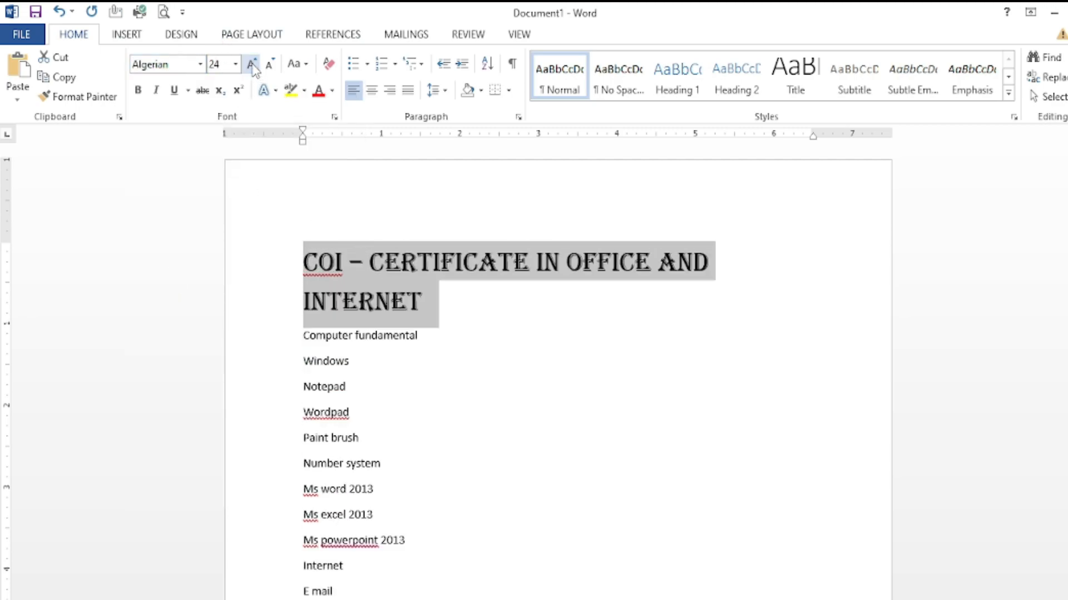
left_click(270, 64)
Step: Apply a blue text effect with a reflection to the title line
left_click(269, 90)
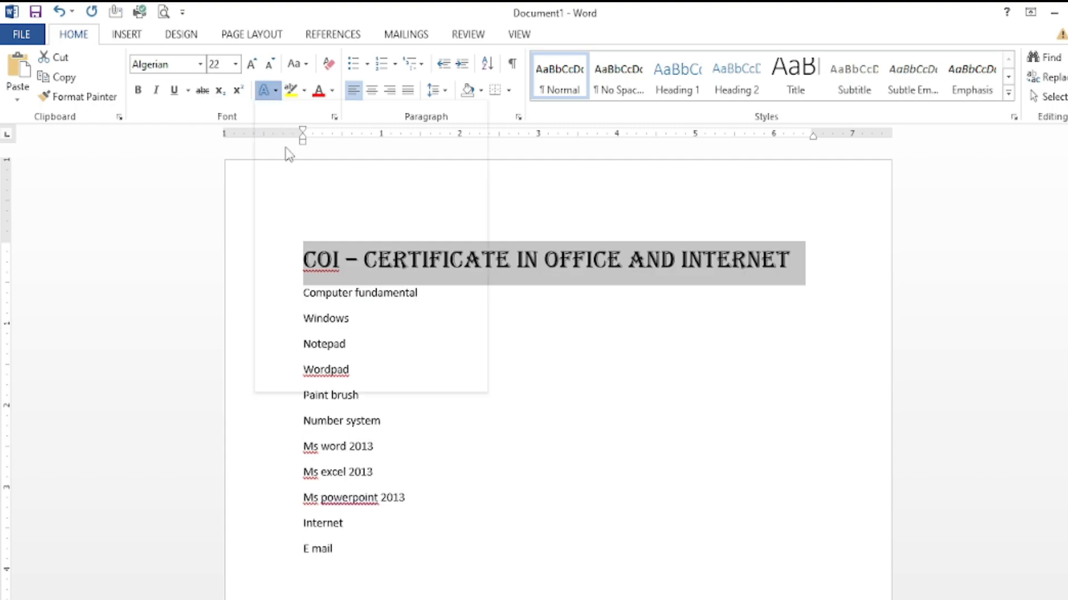
left_click(332, 177)
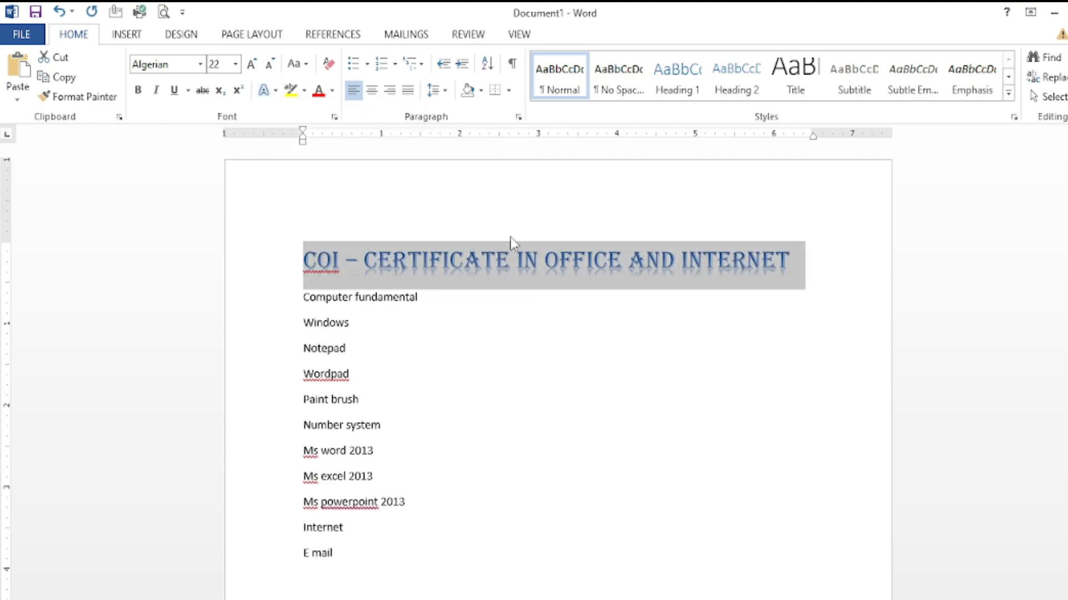
left_click(478, 299)
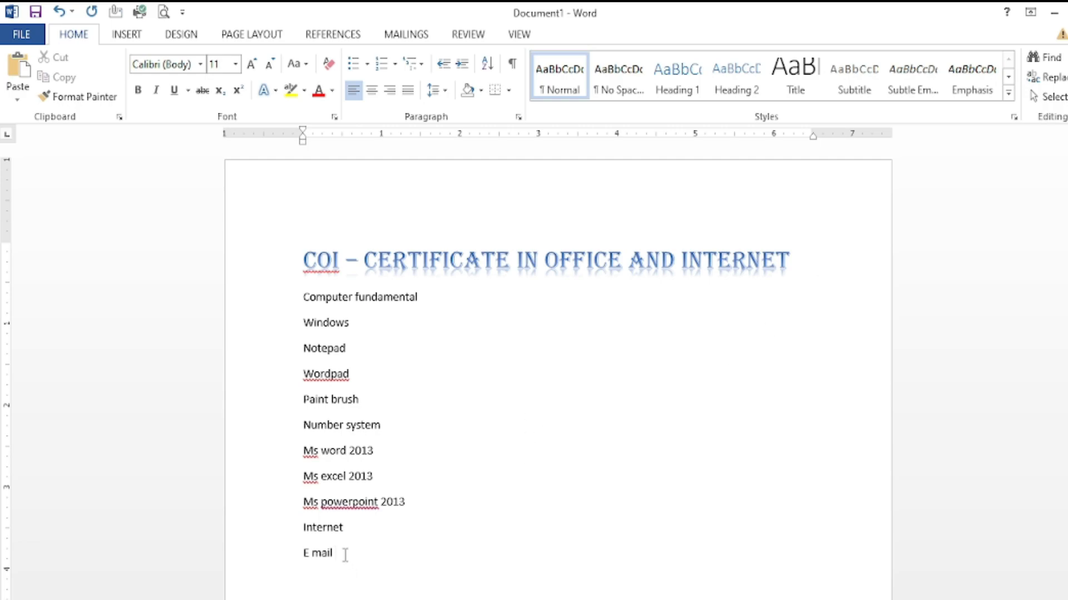
Step: Mark all topic lines from Computer fundamental to E mail as Level 1 entries for the table of contents
left_click_drag(343, 553, 280, 309)
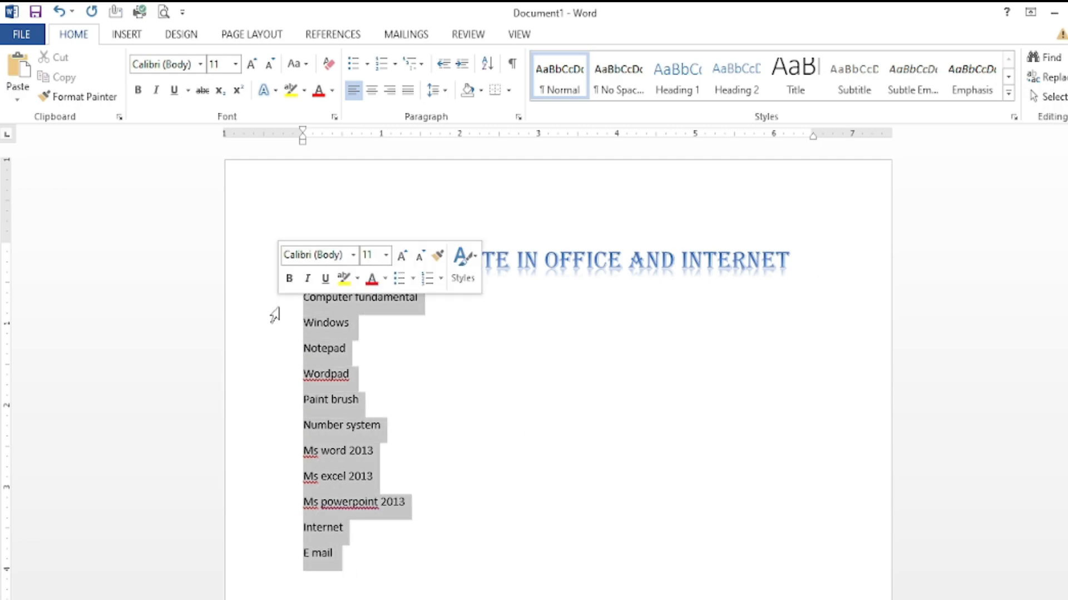
left_click(341, 36)
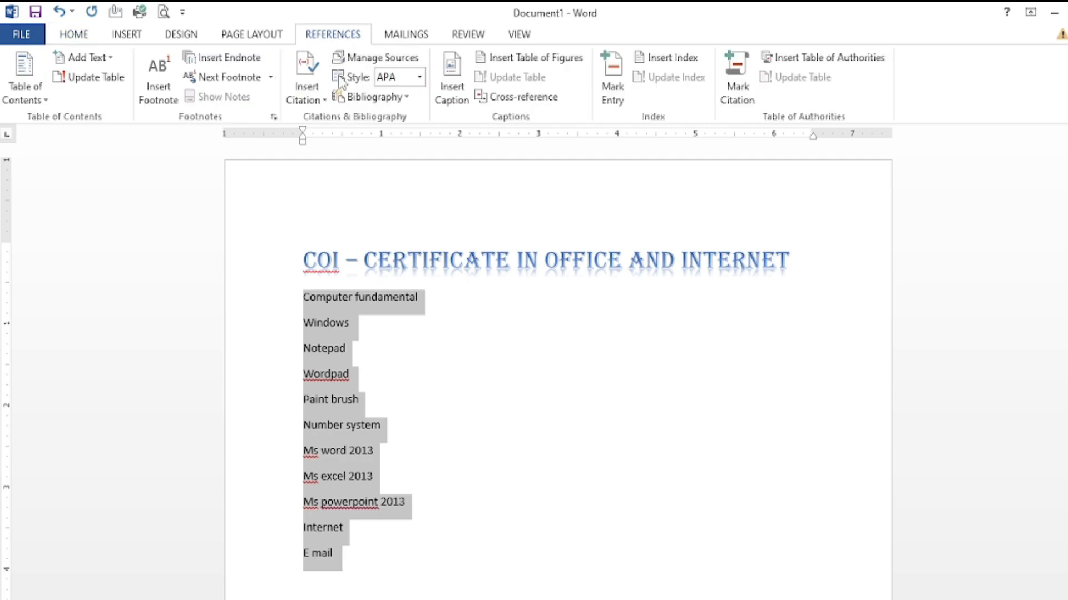
left_click(108, 62)
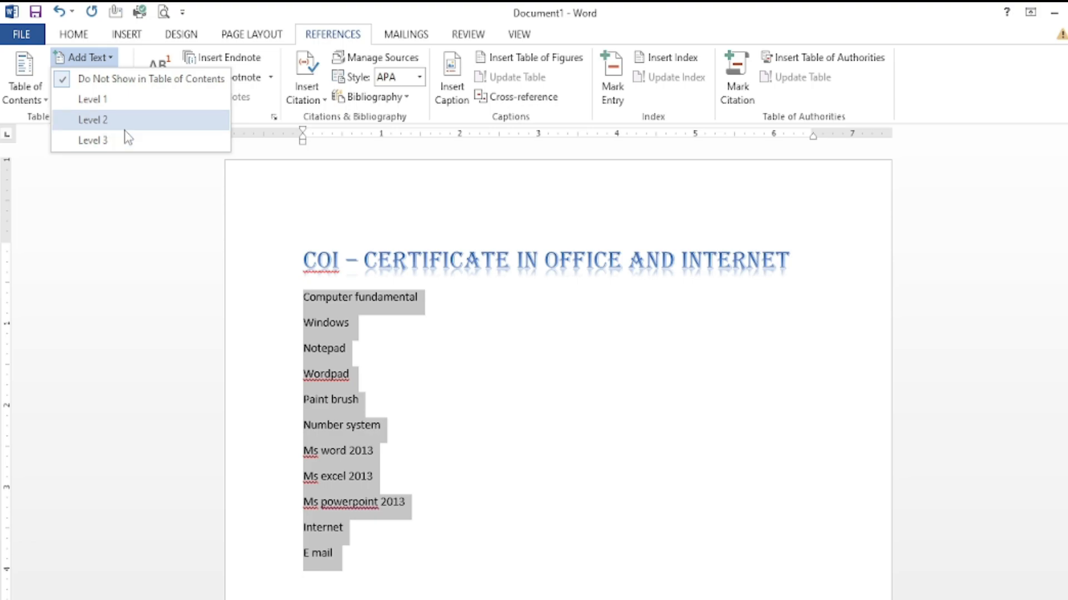
left_click(126, 102)
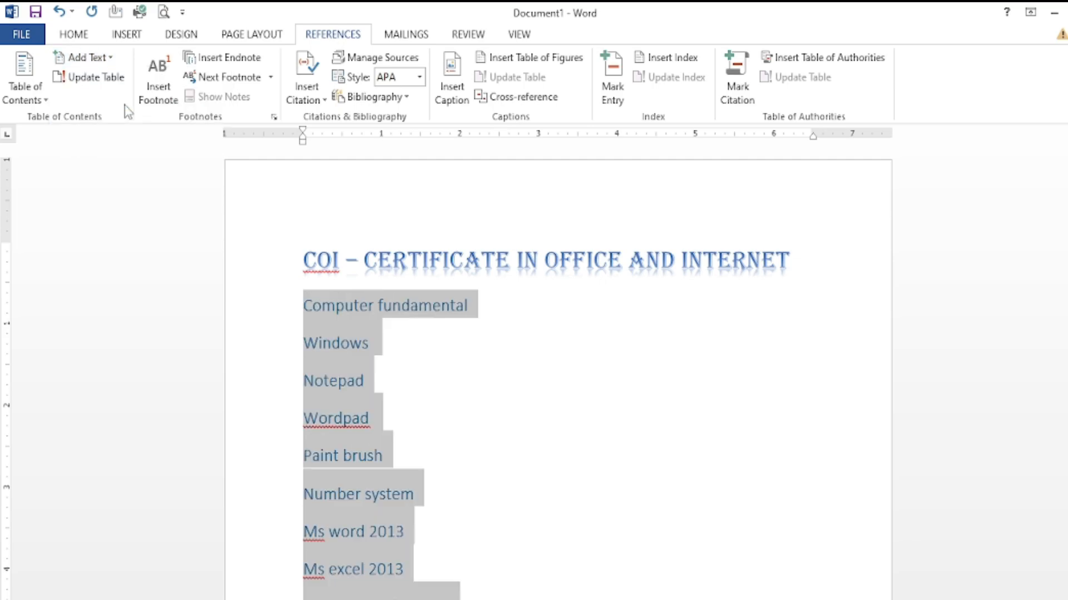
Step: Insert the line "1.1 what is computer" directly below the Computer fundamental heading
left_click(482, 309)
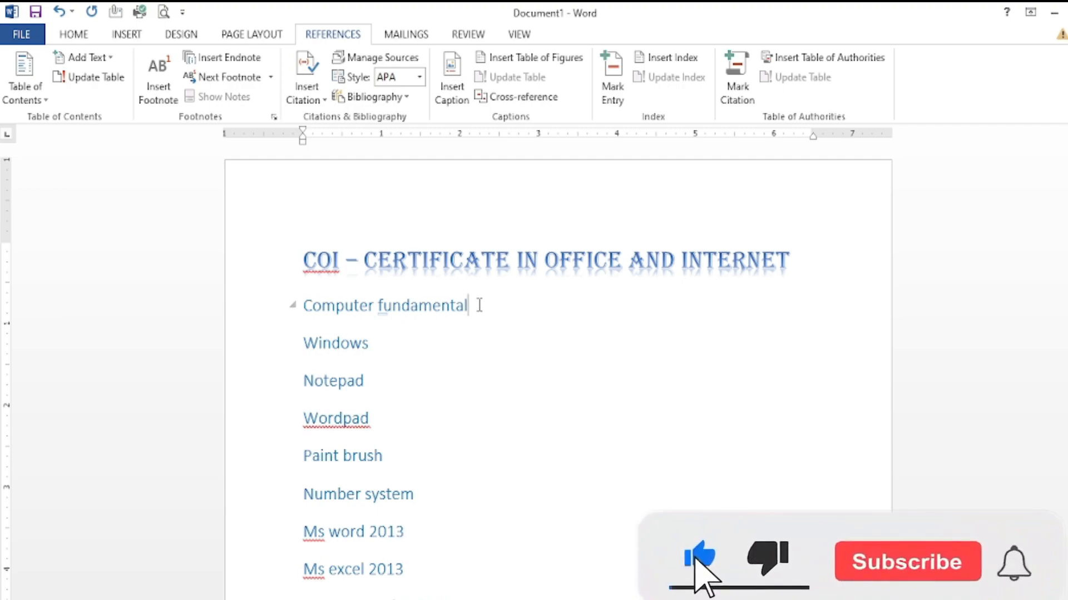
key("Return")
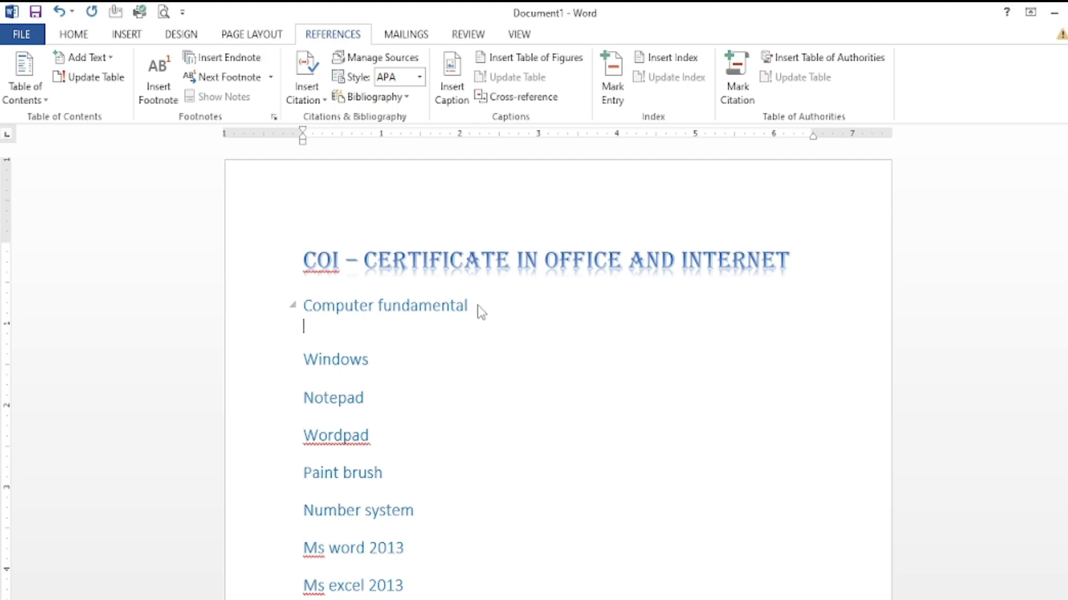
type("1.1 whar")
key("BackSpace")
type("t is")
key("BackSpace")
type("o")
key("BackSpace")
type("s computer")
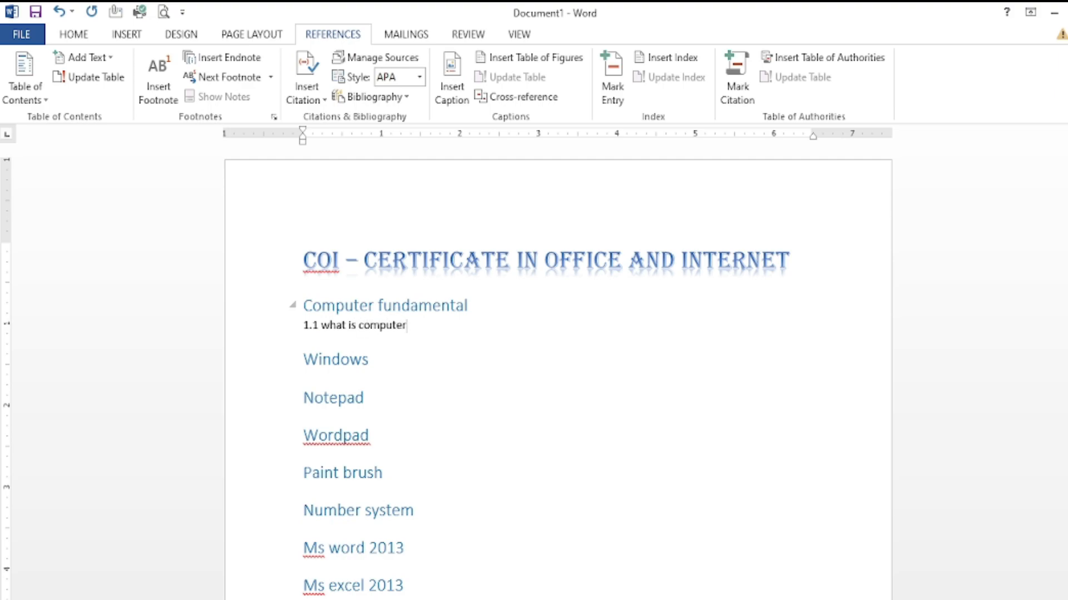
Step: Continue the numbered list with 1.2 data, 1.3 benefits of computer and 1.4 device
key("Return")
type("data")
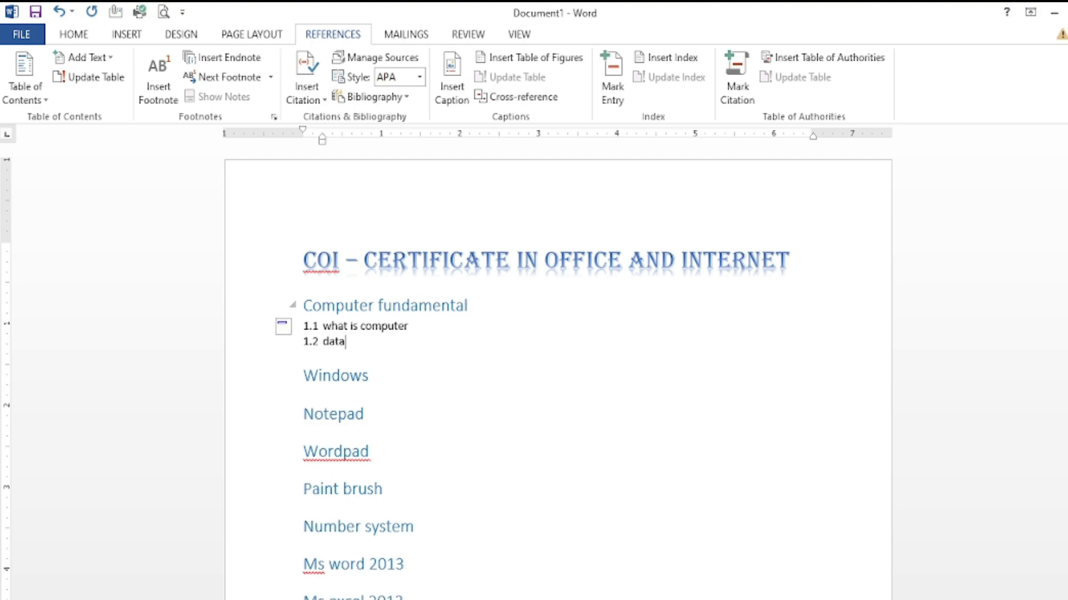
key("Return")
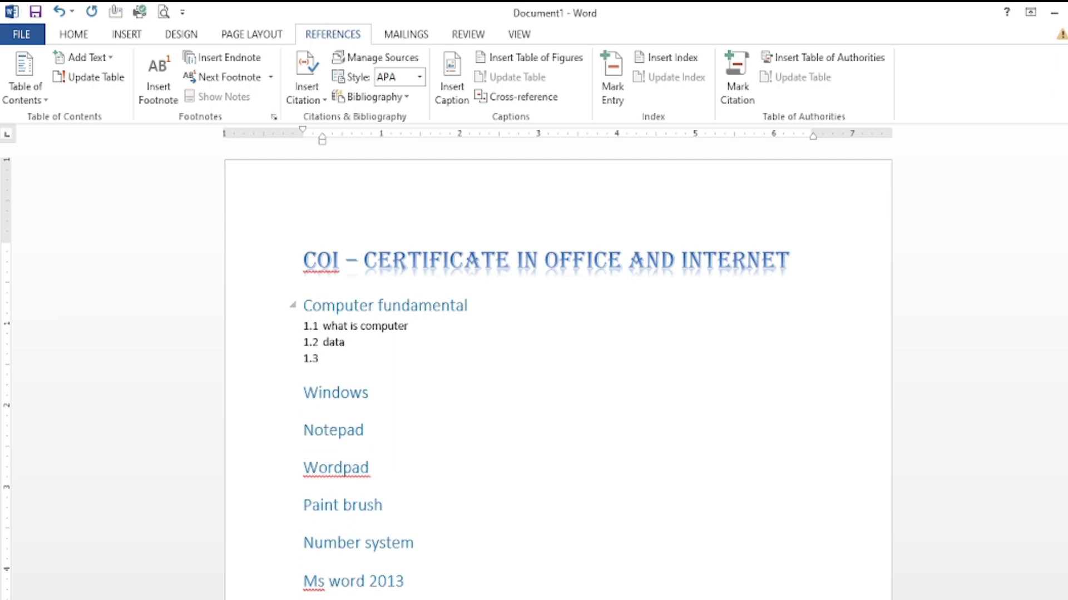
type("benefits of computer")
key("Return")
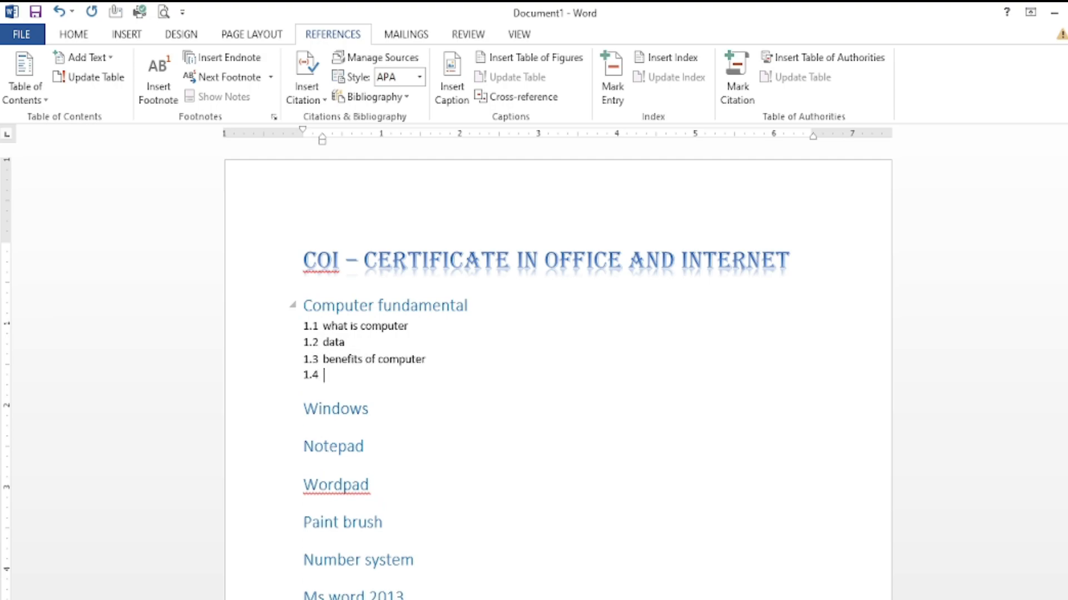
type("device")
key("Return")
key("BackSpace")
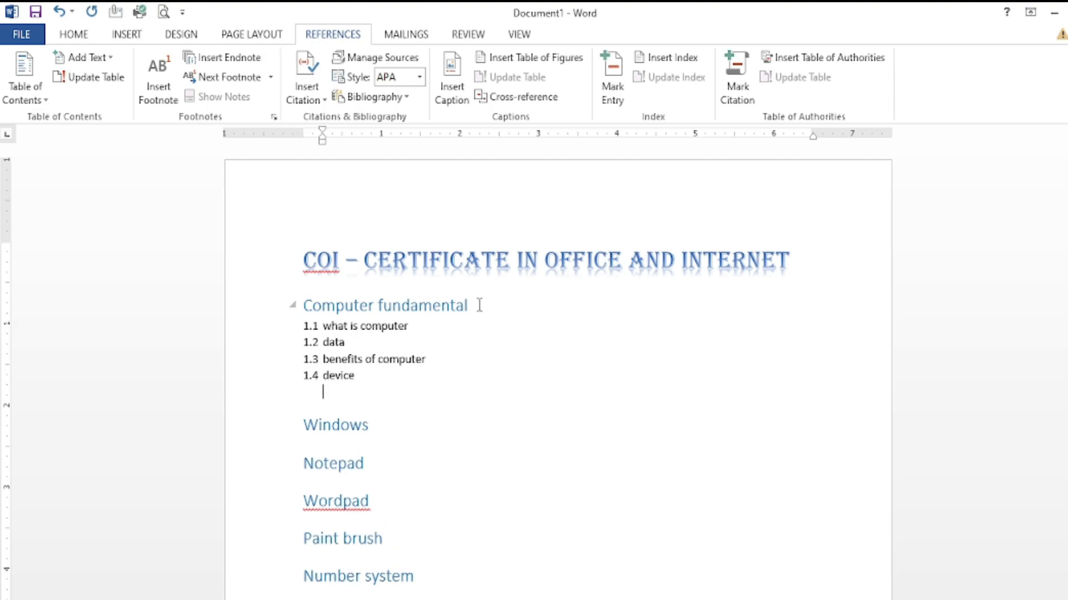
Step: Add the third-level items 1.4.1 input, 1.4.2 output and 1.4.3 storage below the 1.4 device line
type("1.4.1 input")
key("Return")
type("o")
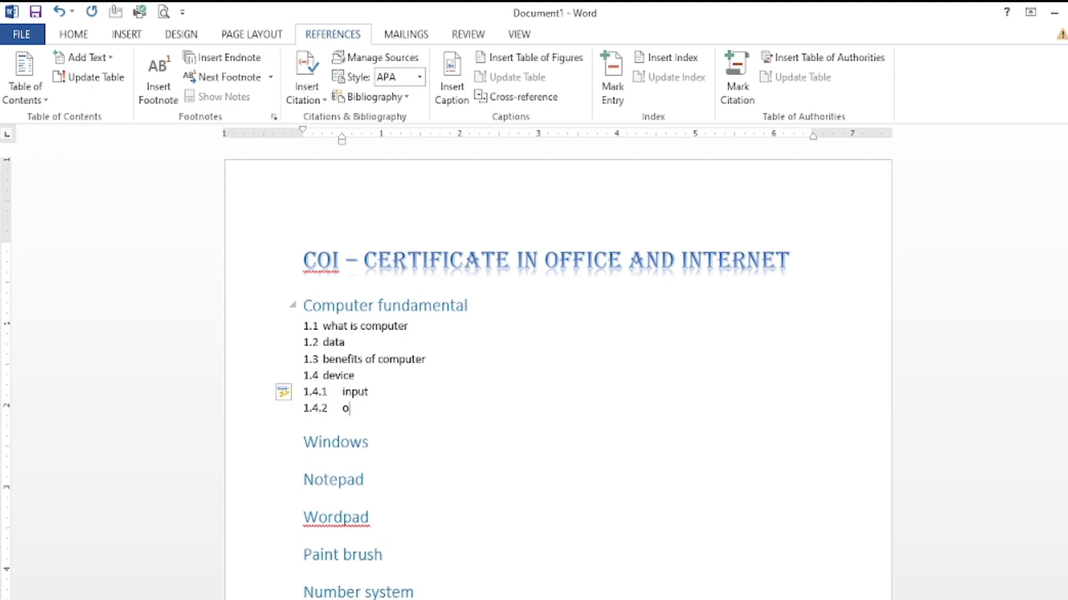
type("utput")
key("Return")
type("storage")
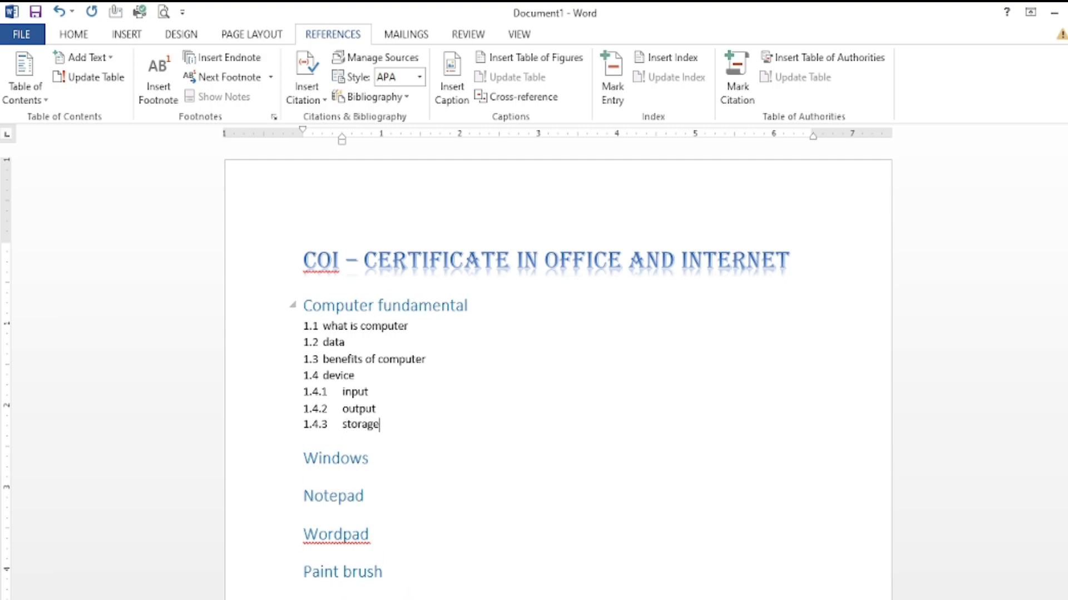
Step: Add the item 1.4.4 helpful device to the device sub-list and start a new line after it
key("Return")
type("he;")
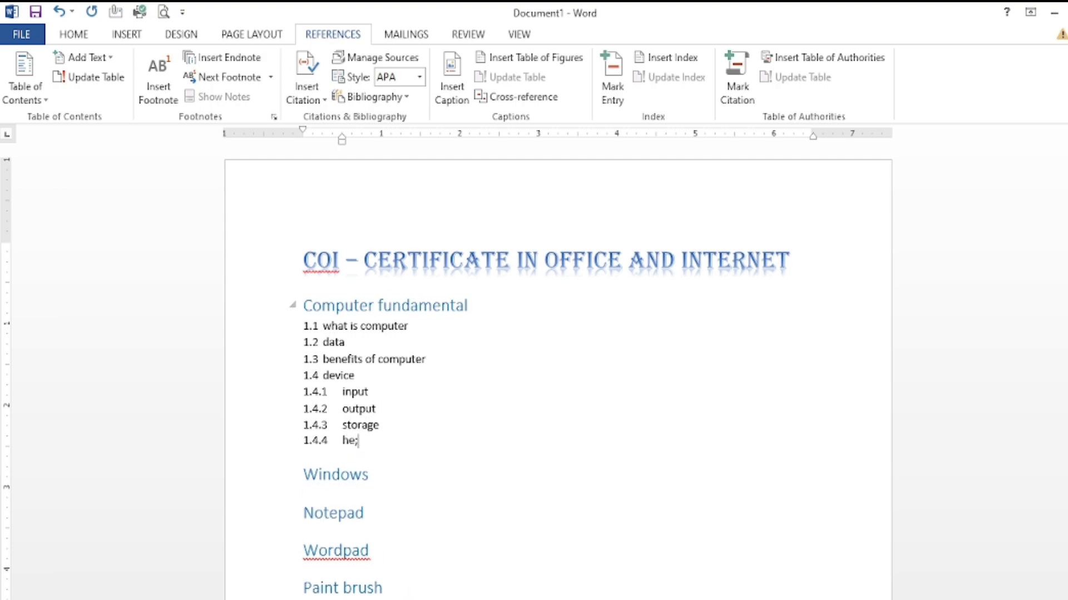
key("BackSpace")
type("lpg")
key("BackSpace")
type("ful device")
key("Return")
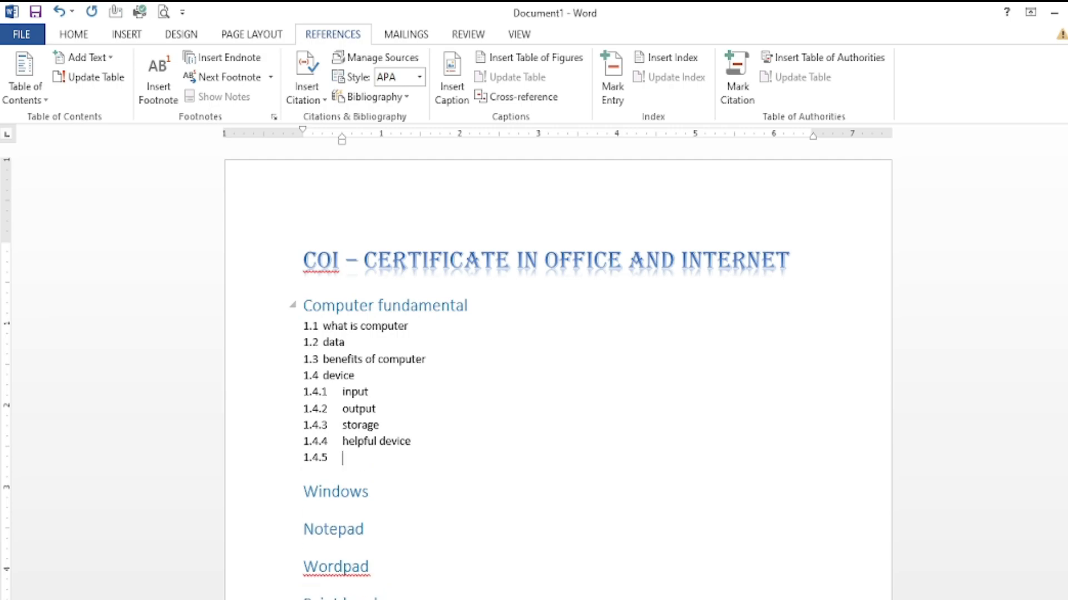
Step: Return to second-level numbering below the device sub-items and add 1.5 hardware and 1.6 software
key("BackSpace")
type("1")
type(".5 hardwar")
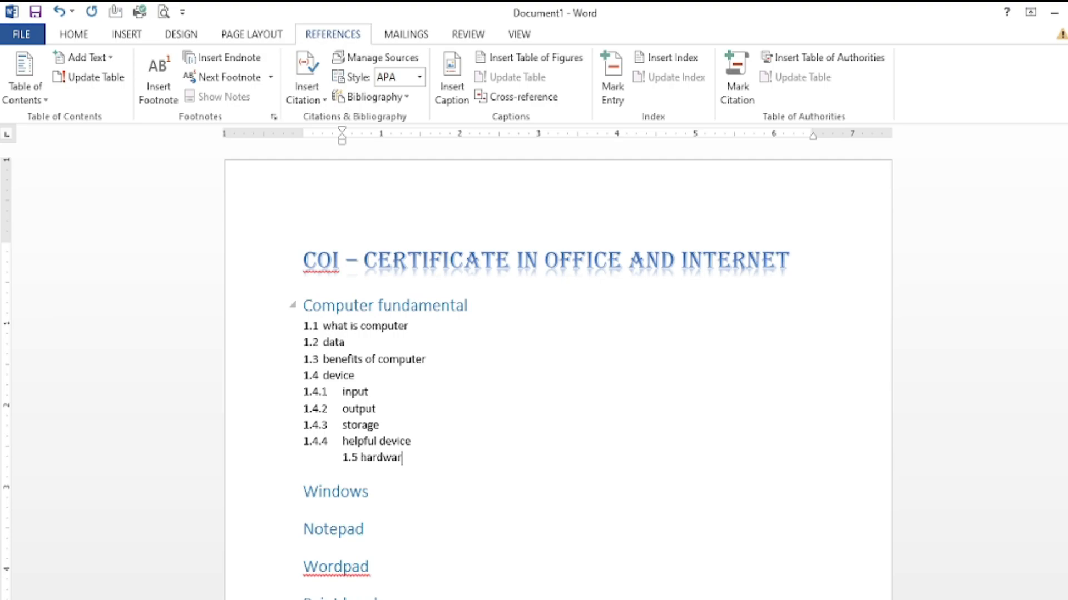
type("e")
key("Return")
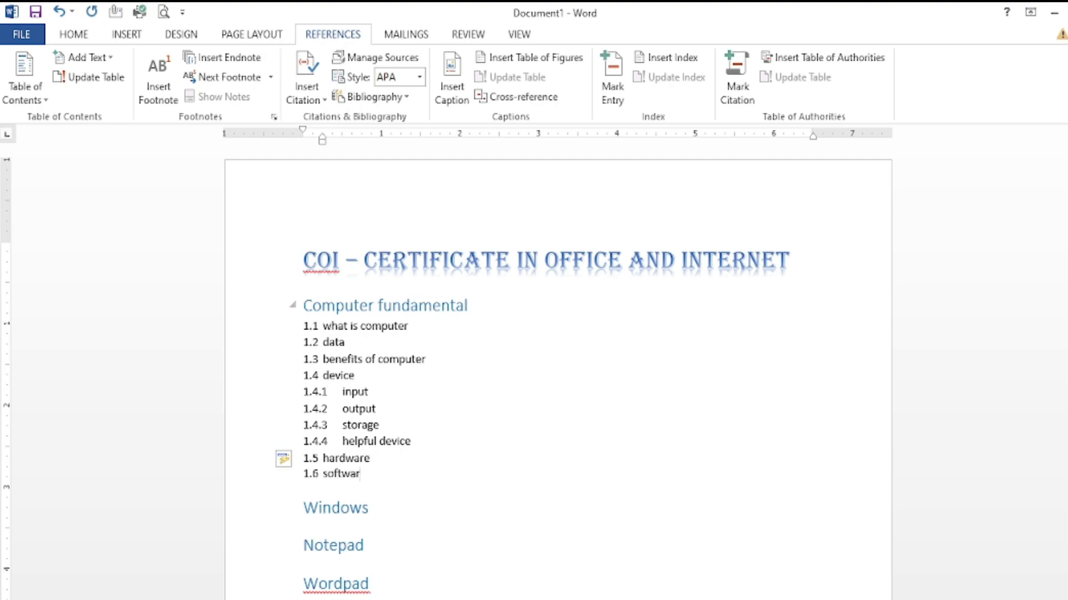
Step: Try to add the line "2.1 introducation" in heading style below the Windows heading
key("Down")
key("Return")
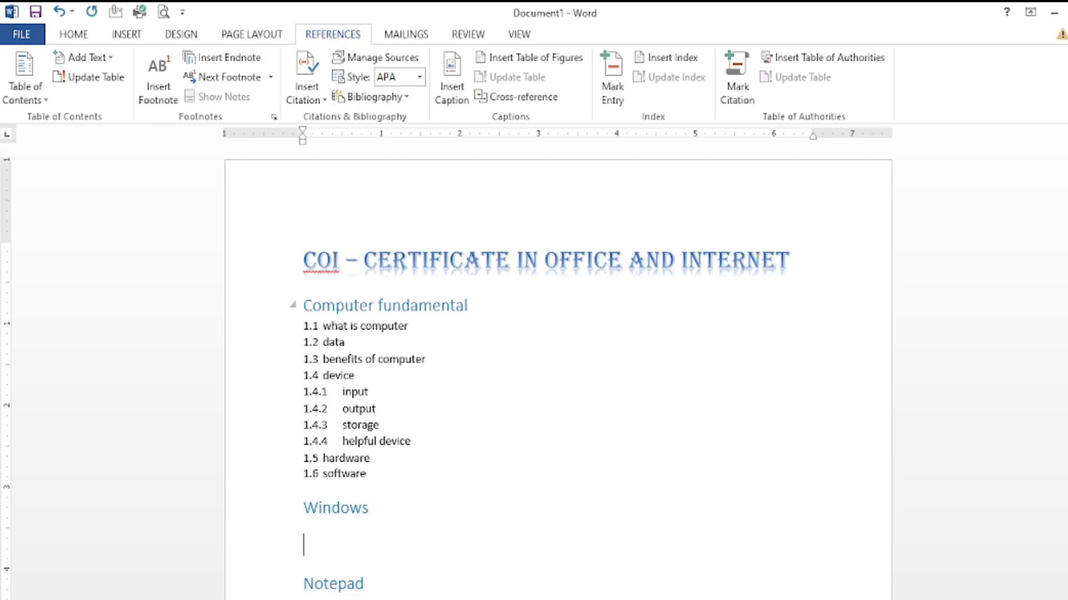
type("1")
type(".1")
type(" intr")
type("oducation")
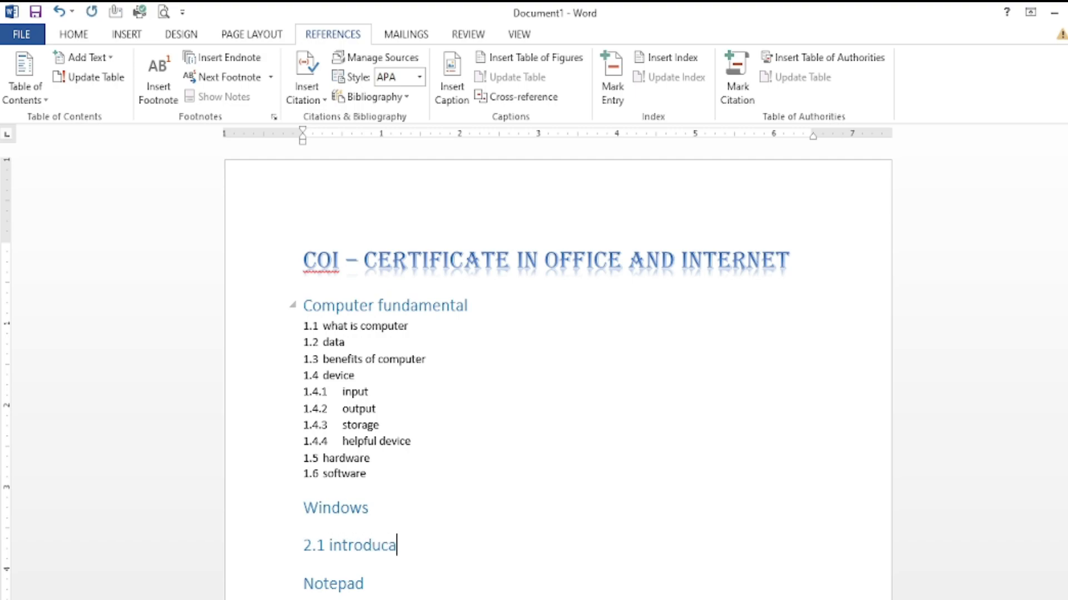
key("Return")
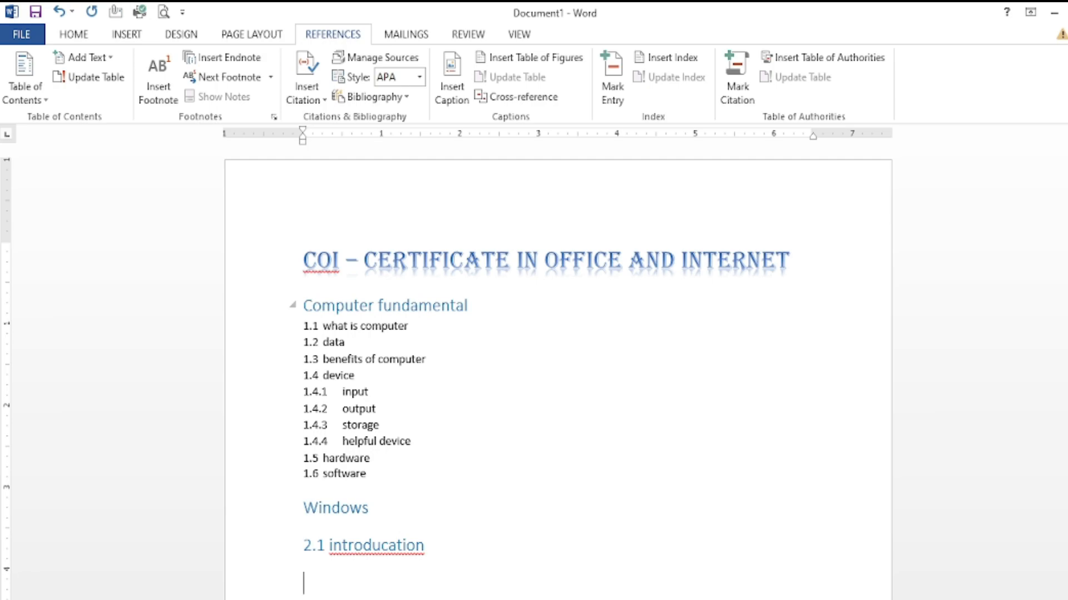
Step: Replace the 2.1 line under Windows with plain numbered items: 1.1 introduction, 1.2 create folder, 1.3 mouse setting and 1.4 keyboard setting
scroll(493, 438, "down", 2)
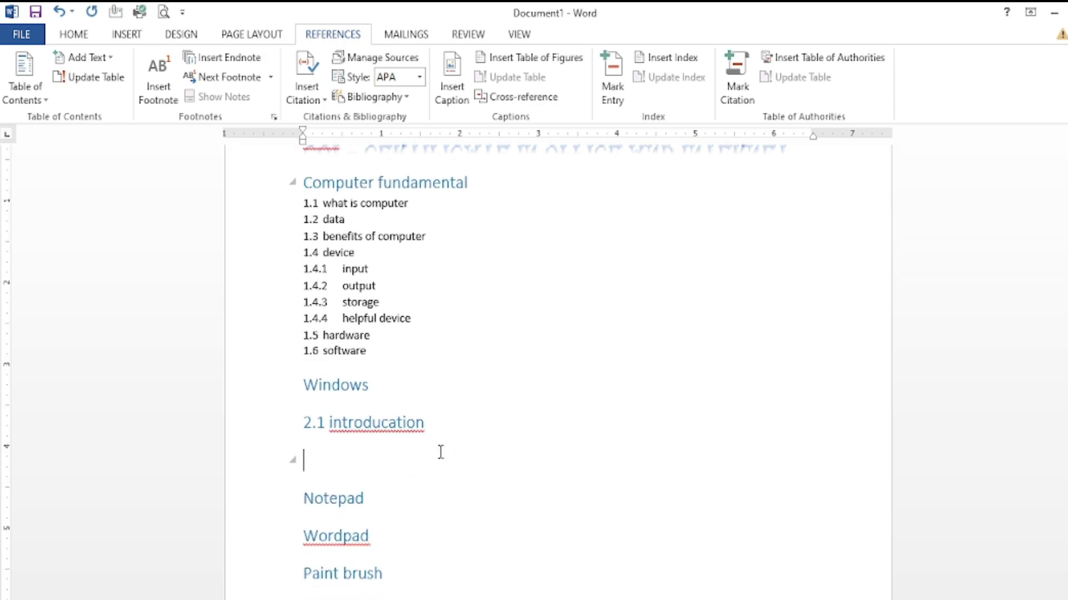
left_click_drag(341, 443, 296, 415)
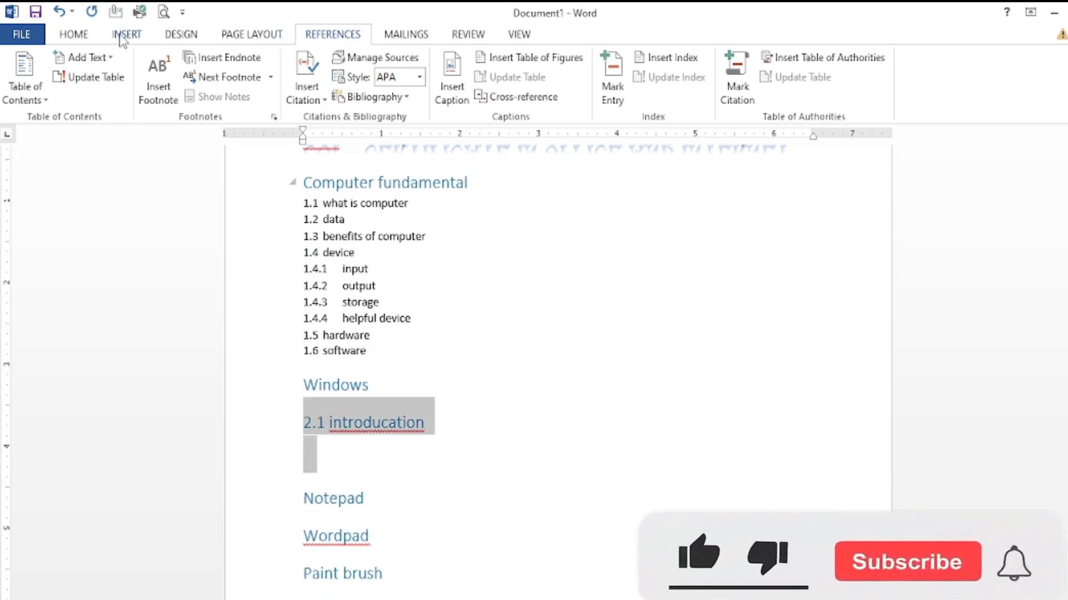
left_click(77, 34)
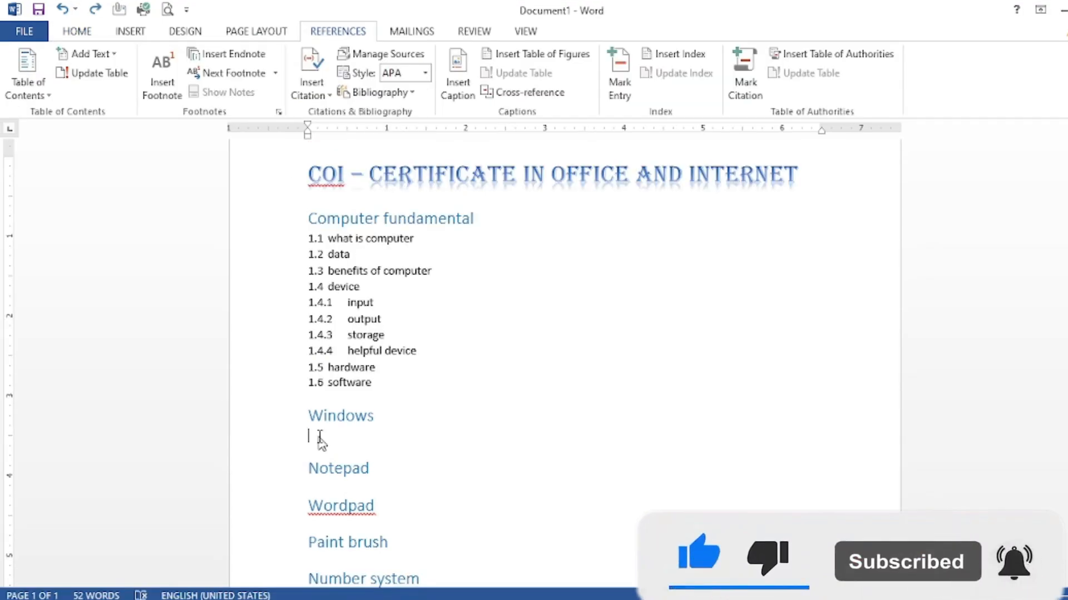
type("1.1 introduction 1.2 create folder 1.3 mouse setting 1.4 keyboard setting")
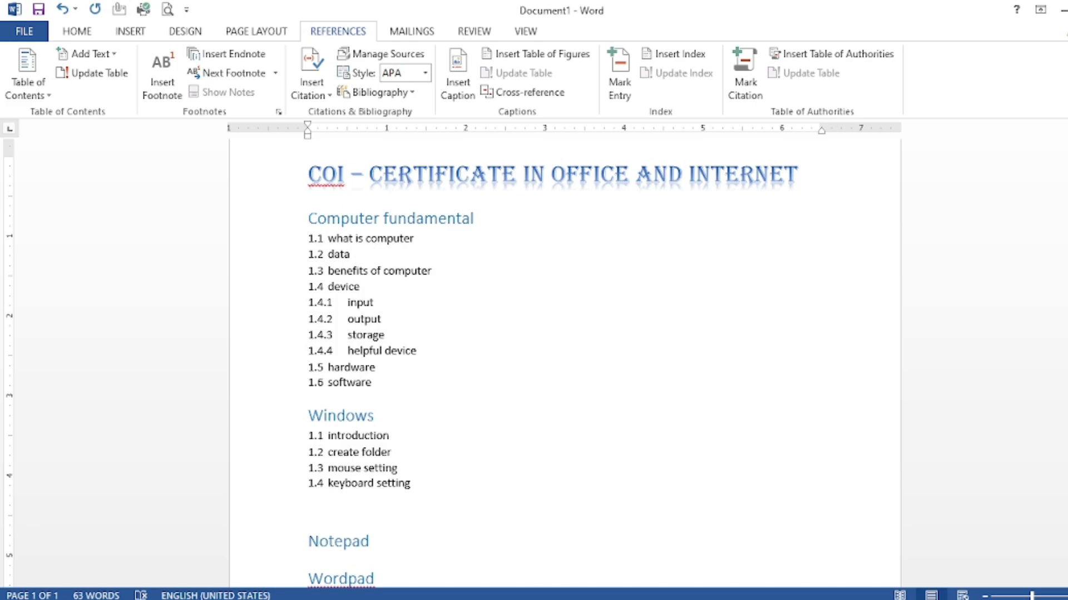
key("BackSpace")
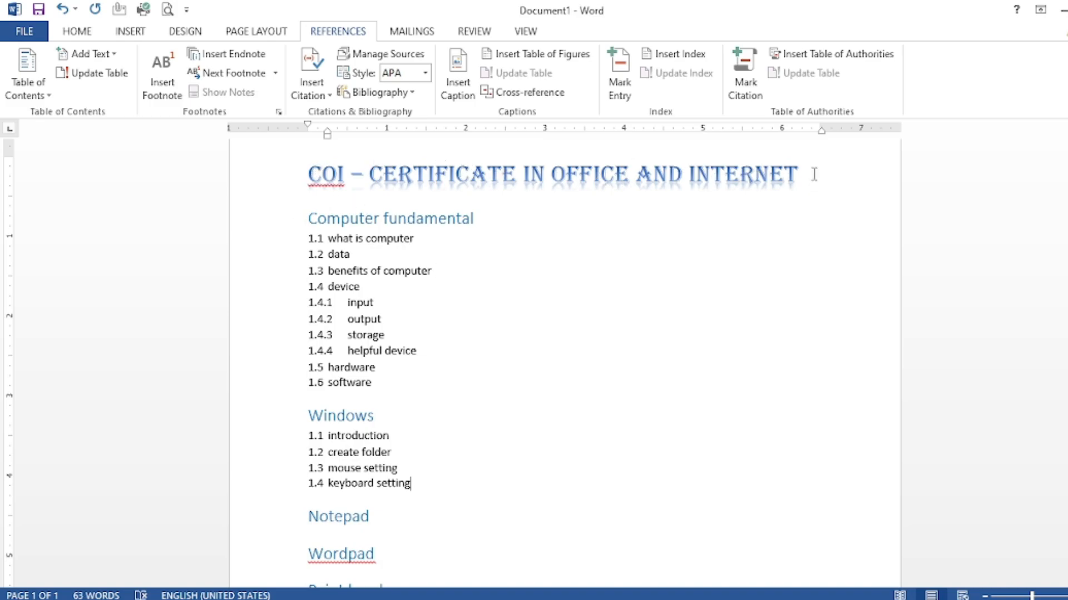
Step: Insert the built-in Automatic Table 1 table of contents on a new line directly below the title
left_click(834, 175)
key("Return")
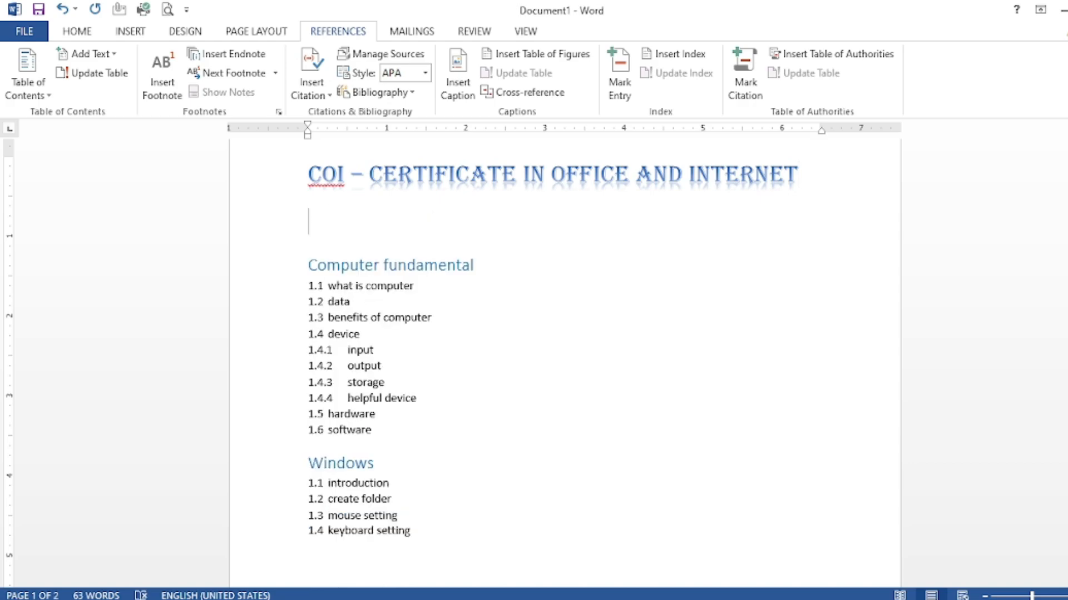
left_click(25, 66)
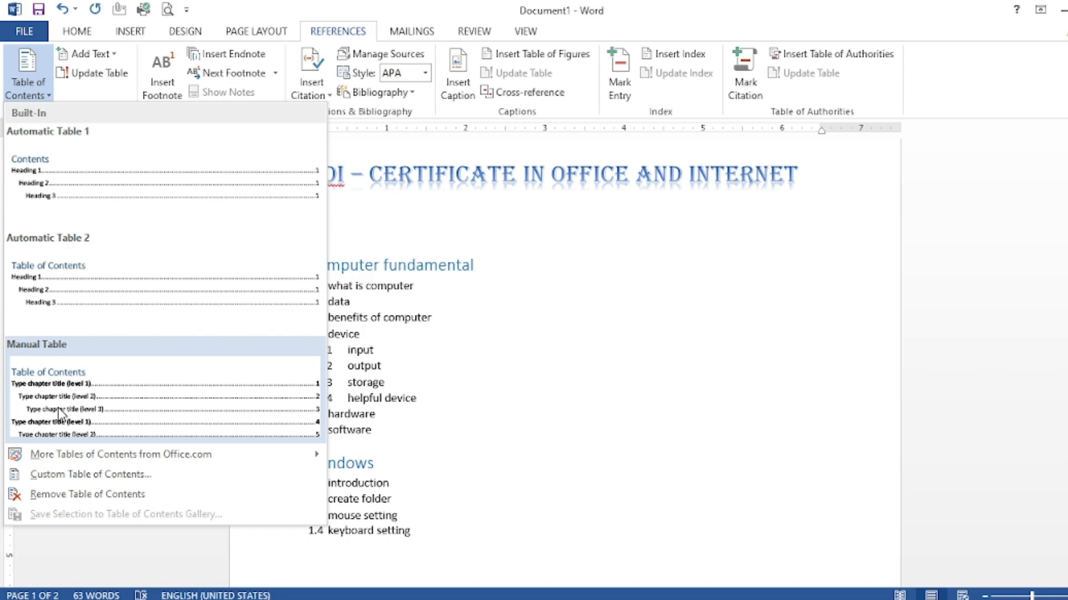
left_click(65, 187)
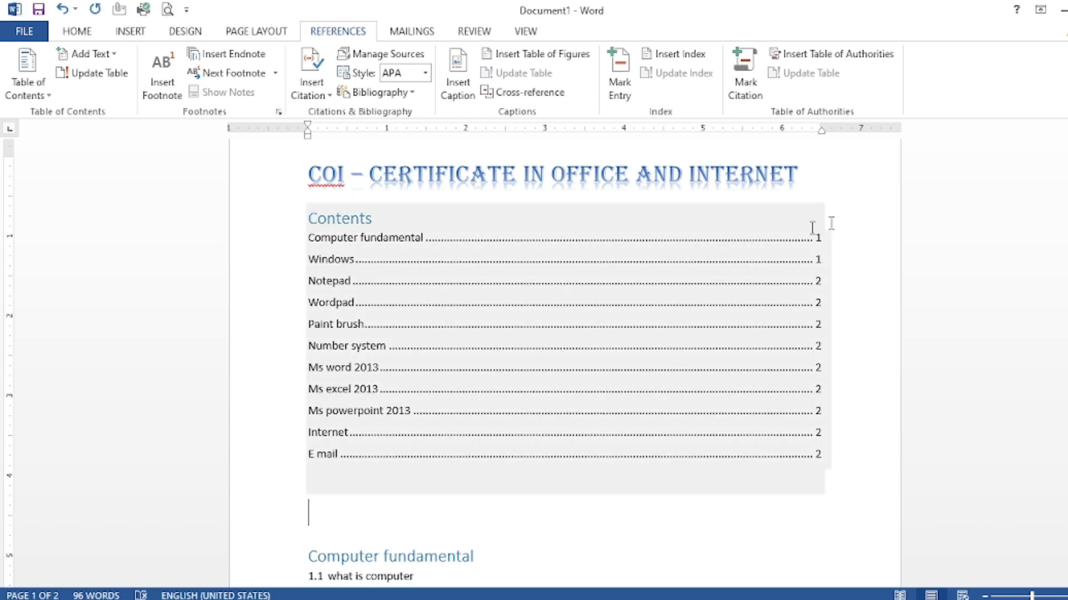
Step: Mark all numbered sub-items under Computer fundamental and Windows as Level 2 entries for the table of contents
scroll(483, 258, "down", 1)
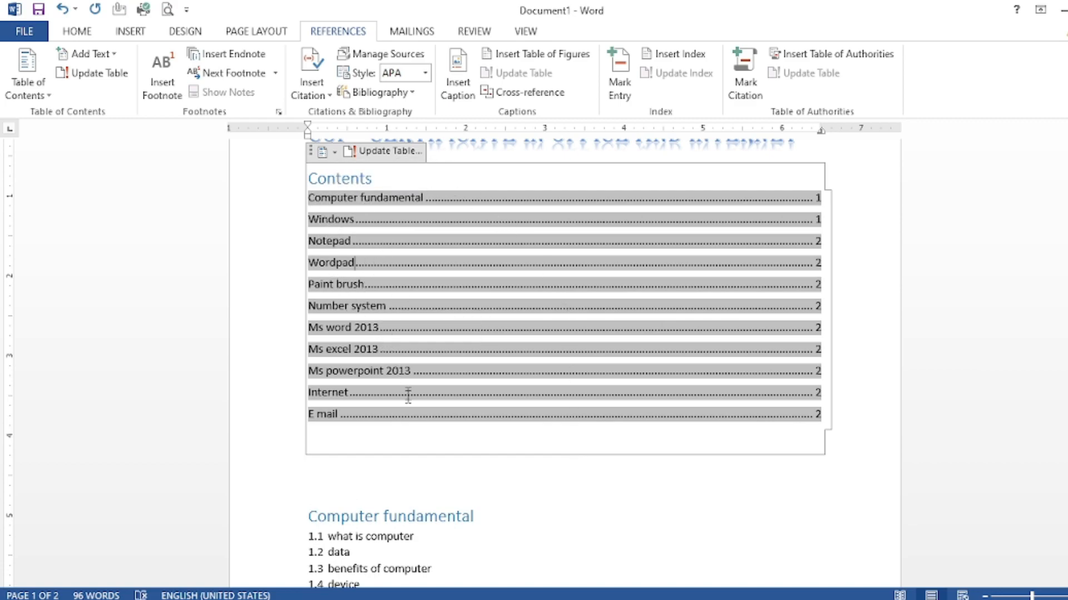
scroll(424, 445, "down", 5)
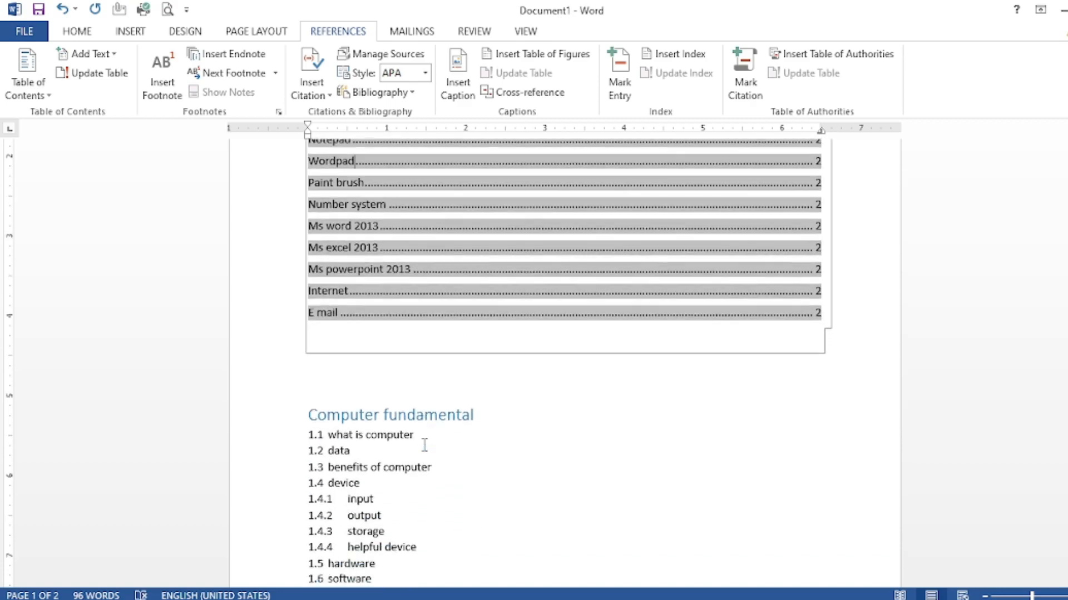
scroll(417, 448, "down", 1)
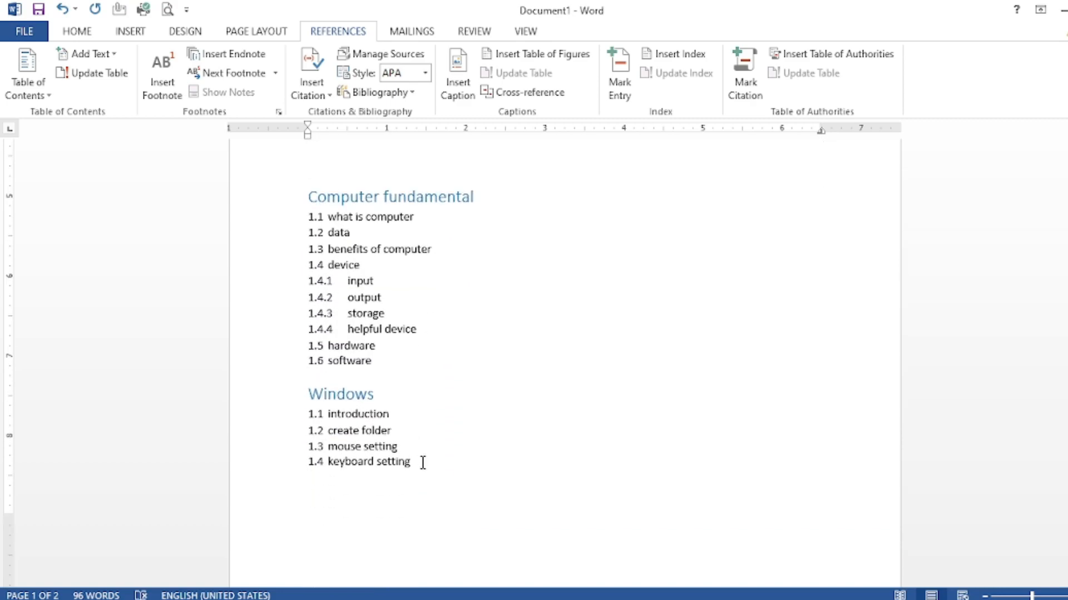
left_click_drag(422, 463, 326, 413)
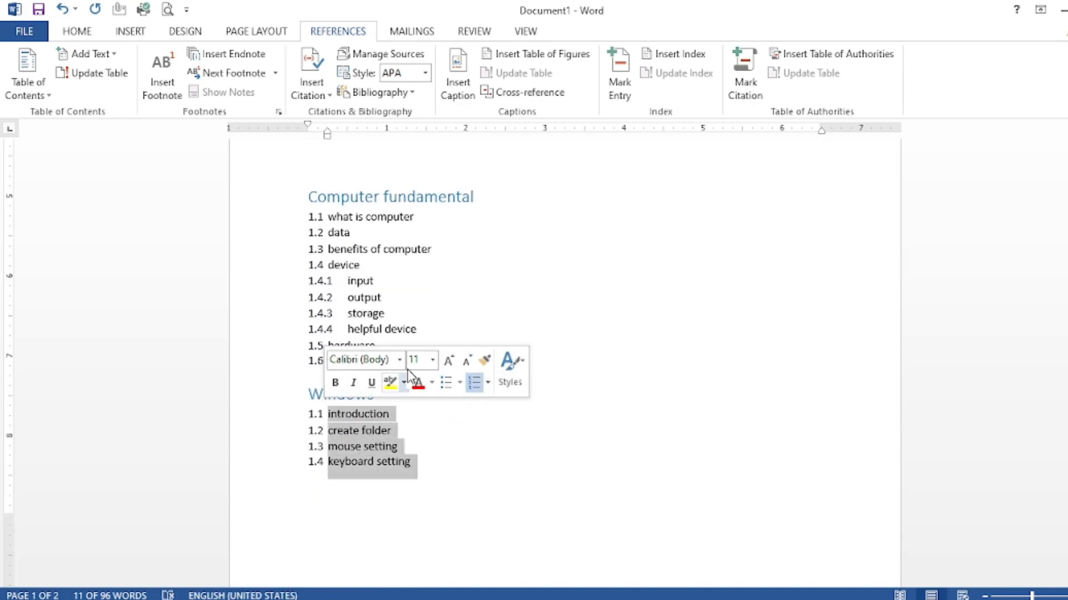
left_click_drag(385, 359, 300, 197)
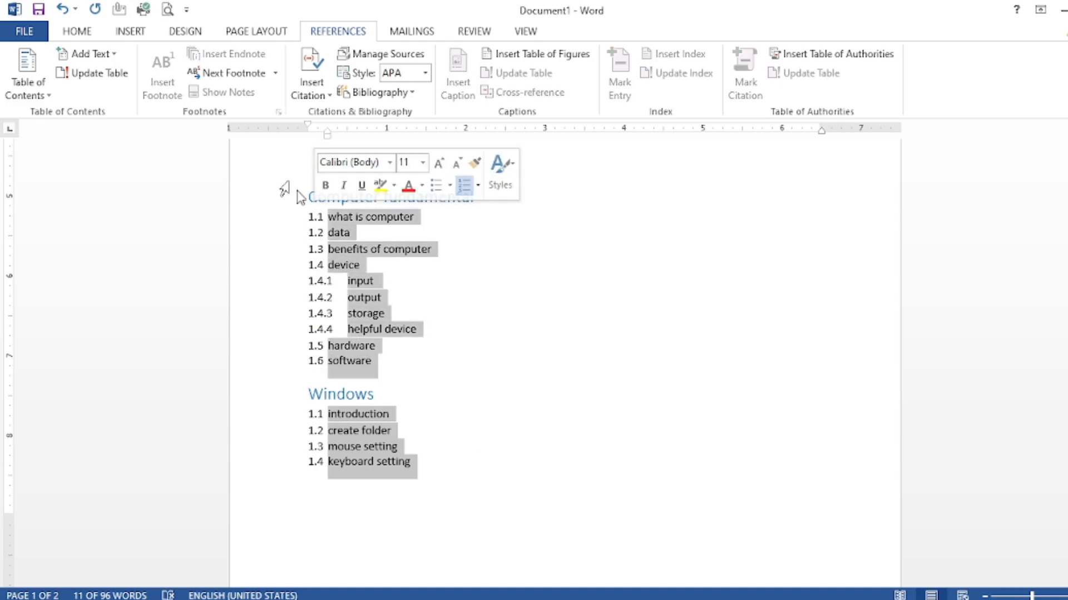
left_click(92, 53)
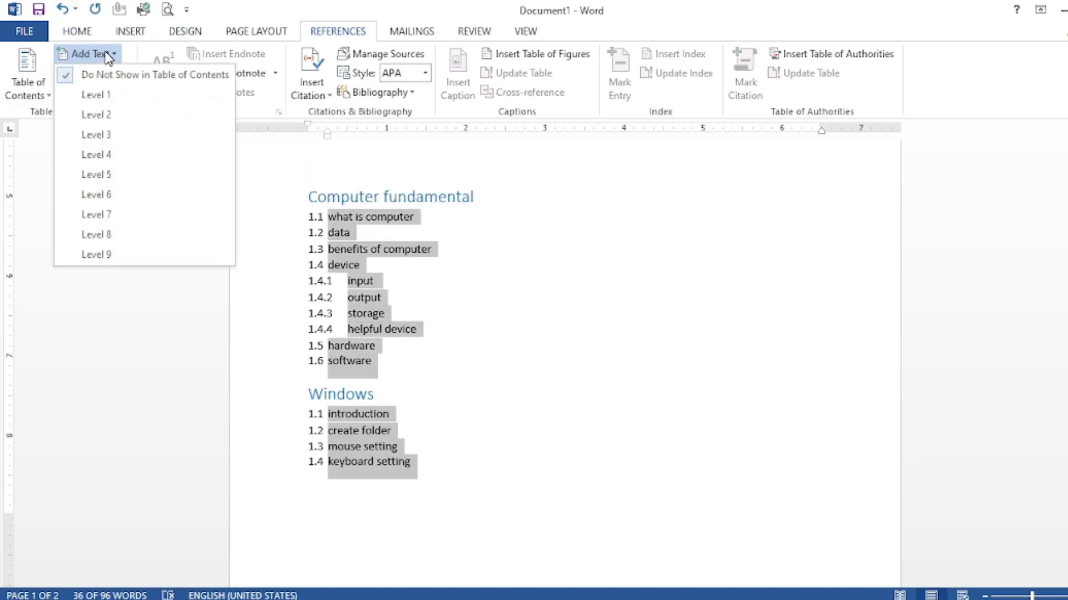
left_click(103, 117)
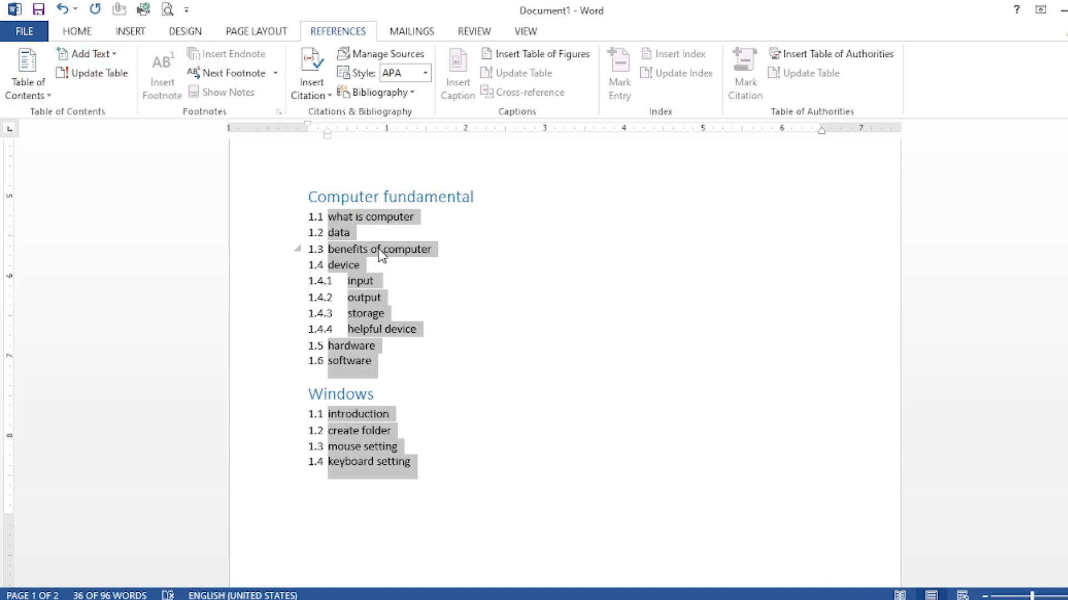
Step: Update the entire table of contents to include the Level 2 entries
scroll(465, 298, "up", 5)
left_click(467, 299)
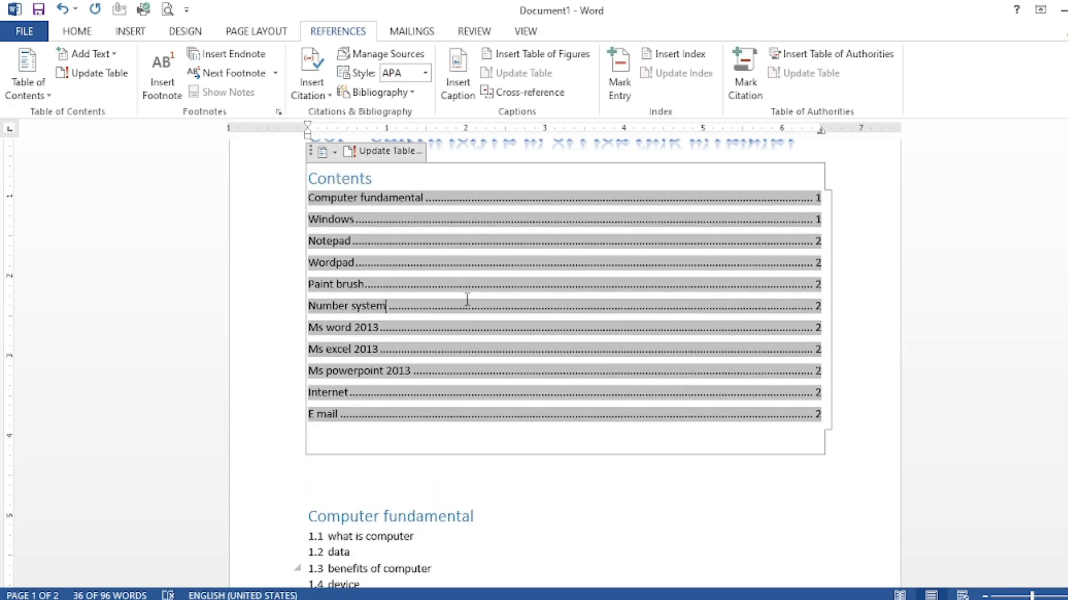
scroll(467, 299, "up", 2)
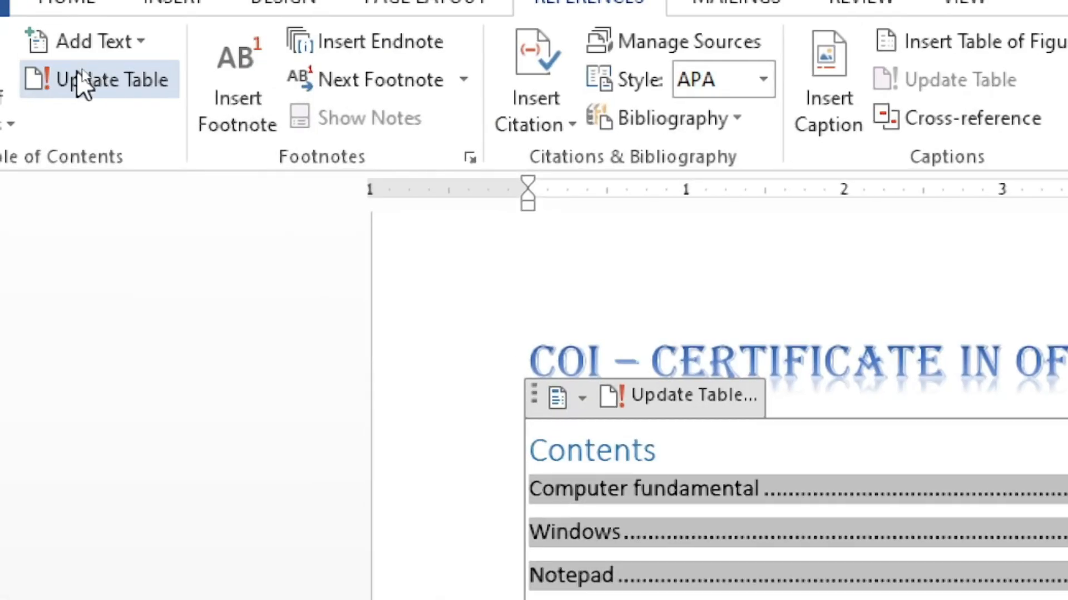
left_click(82, 84)
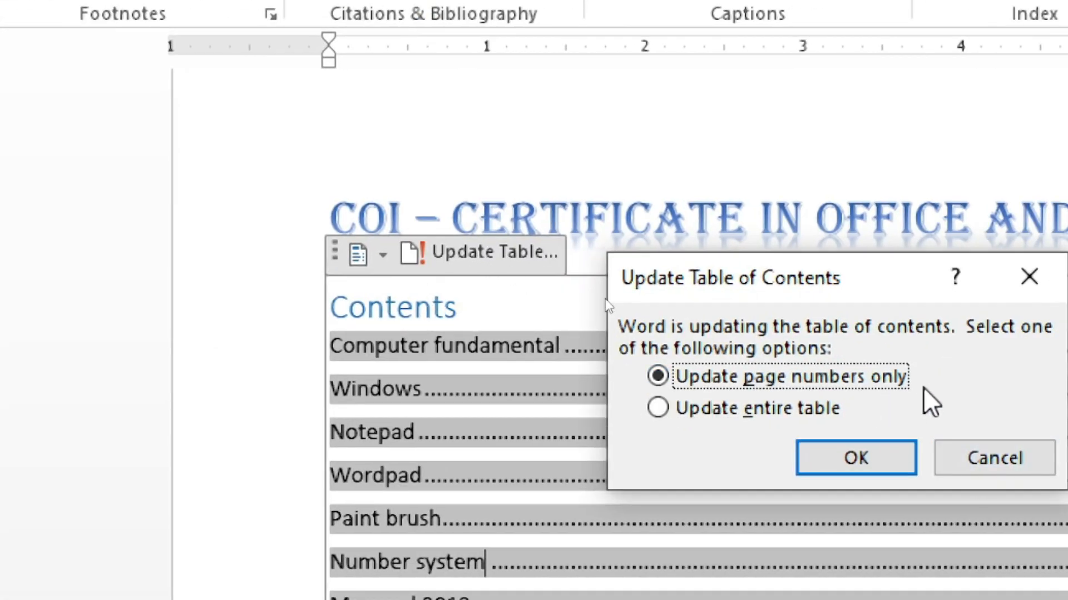
left_click(659, 407)
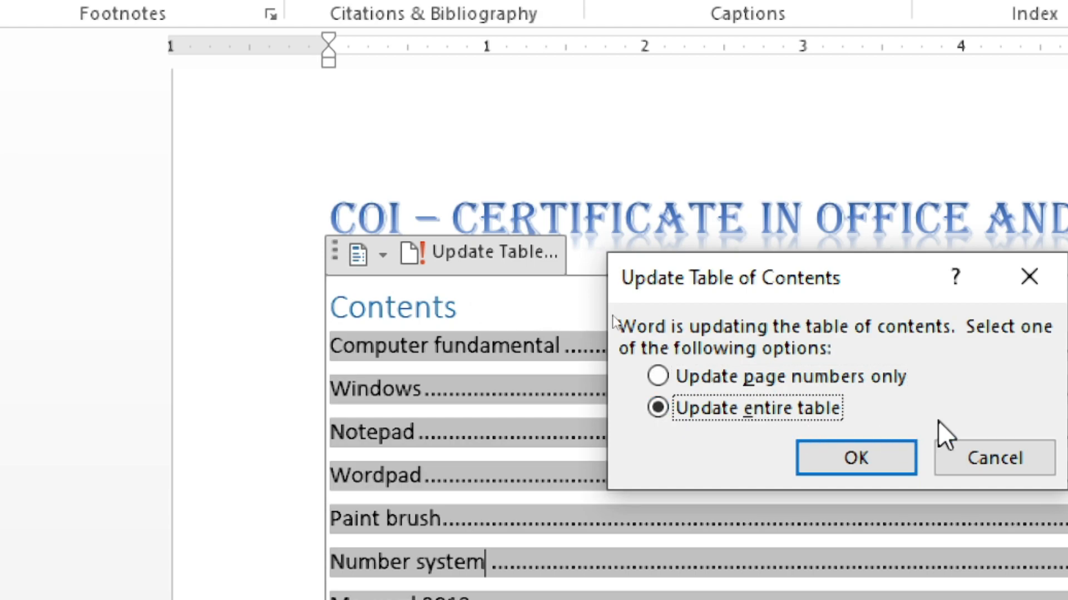
left_click(832, 464)
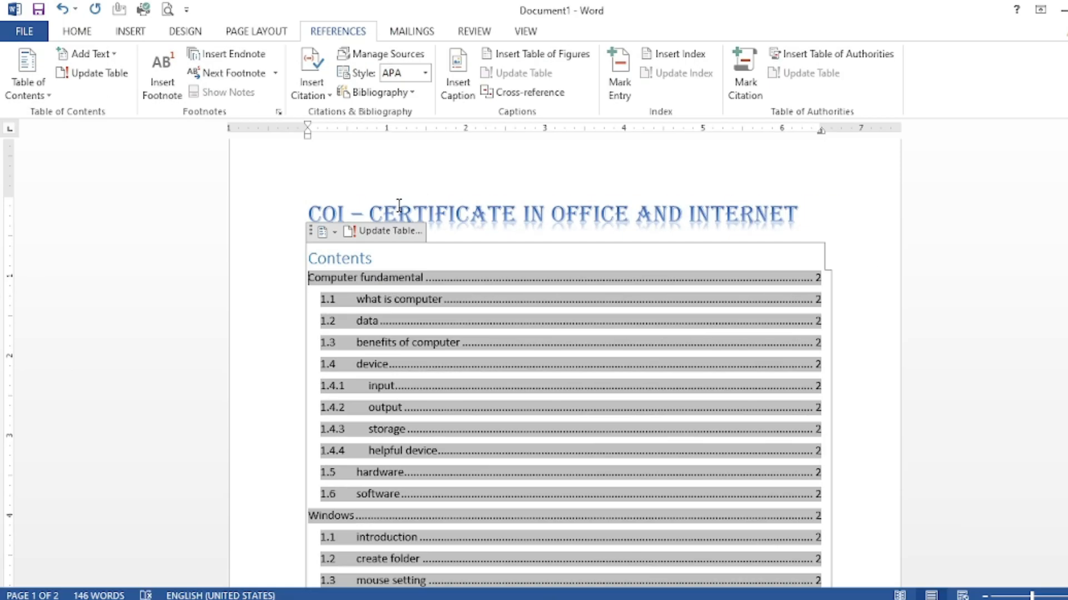
scroll(571, 452, "down", 2)
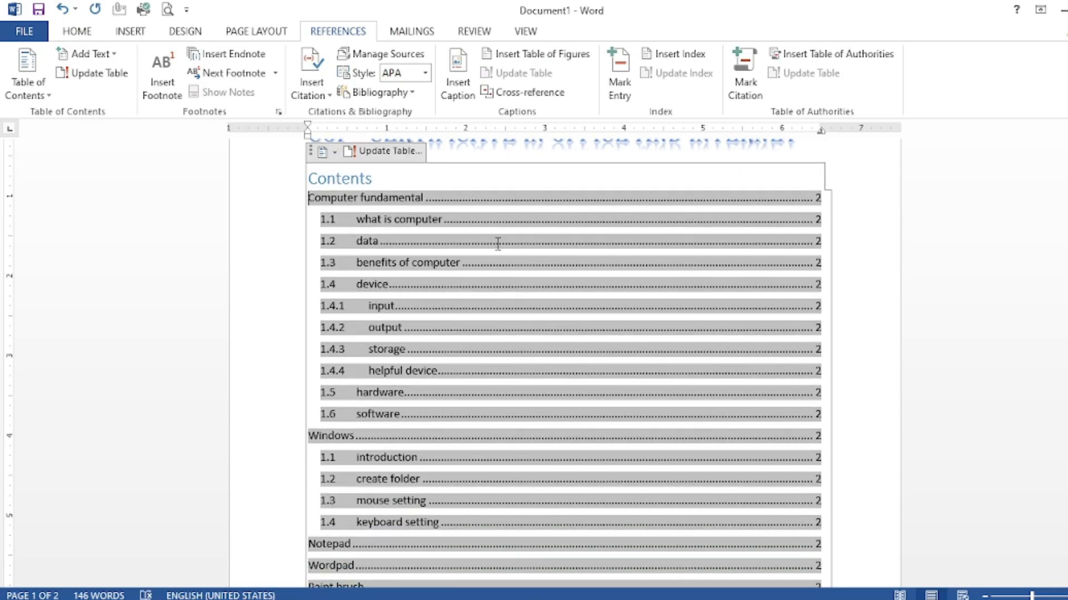
scroll(516, 289, "down", 5)
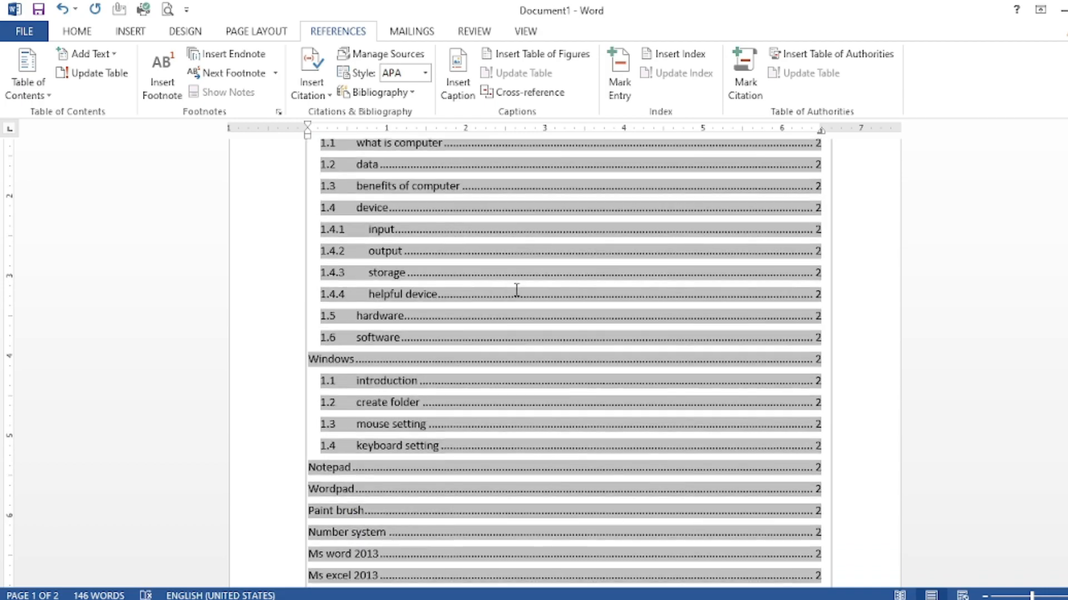
scroll(394, 280, "down", 5)
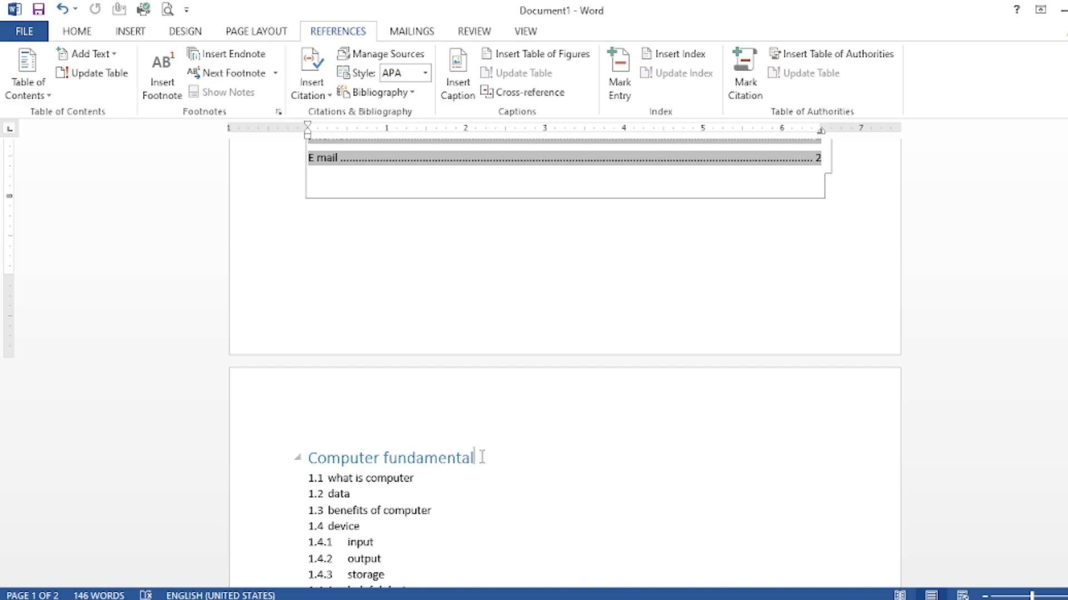
left_click_drag(481, 457, 301, 458)
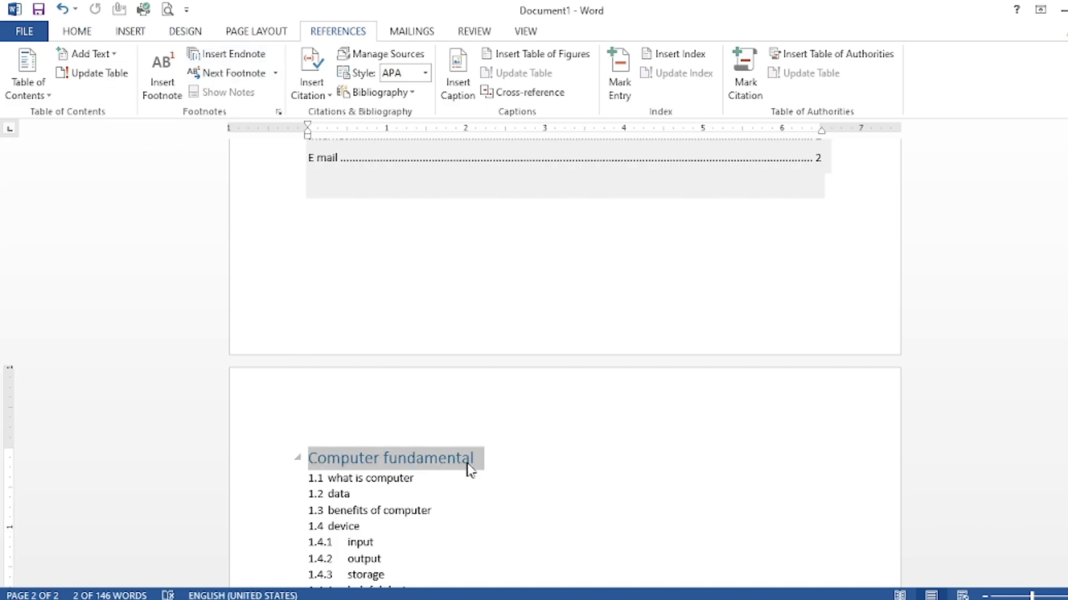
scroll(439, 451, "down", 5)
scroll(456, 466, "down", 5)
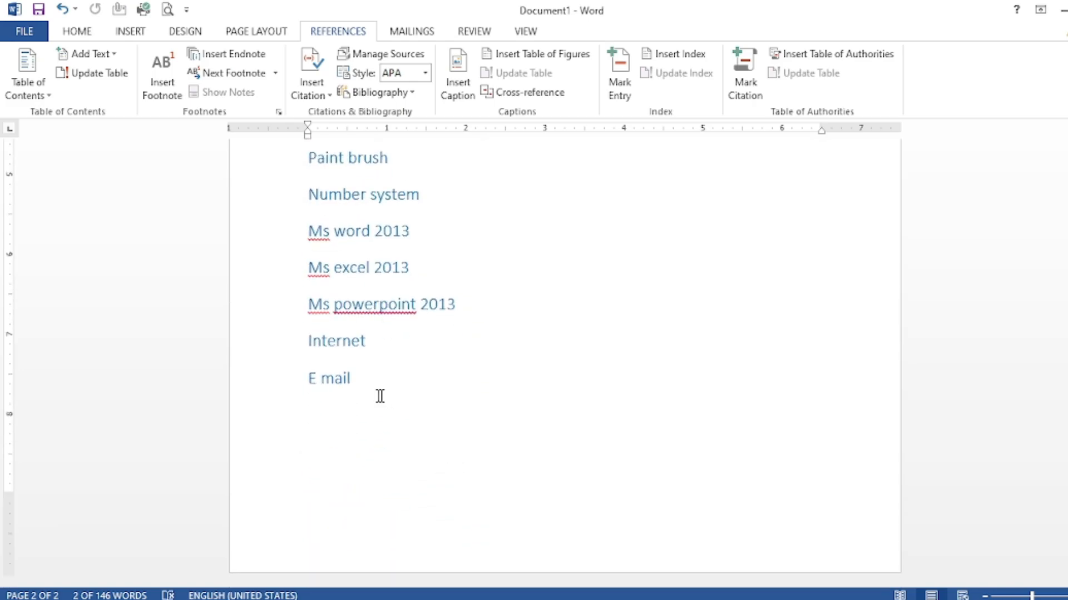
scroll(405, 438, "up", 1)
left_click_drag(357, 481, 300, 445)
left_click_drag(380, 344, 295, 334, "ctrl")
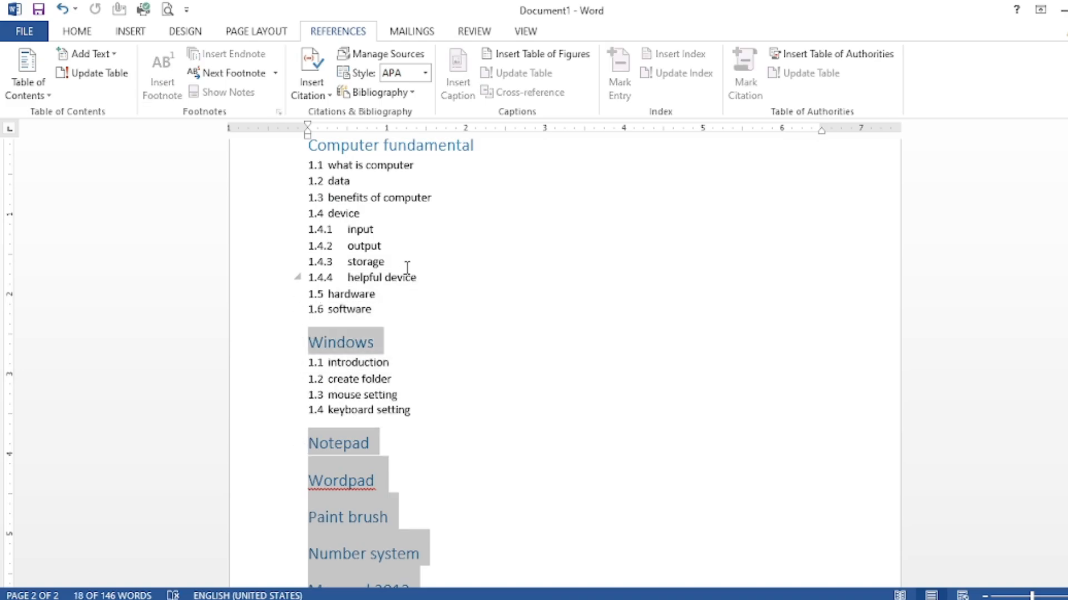
scroll(485, 269, "up", 2)
left_click_drag(487, 269, 298, 274, "ctrl")
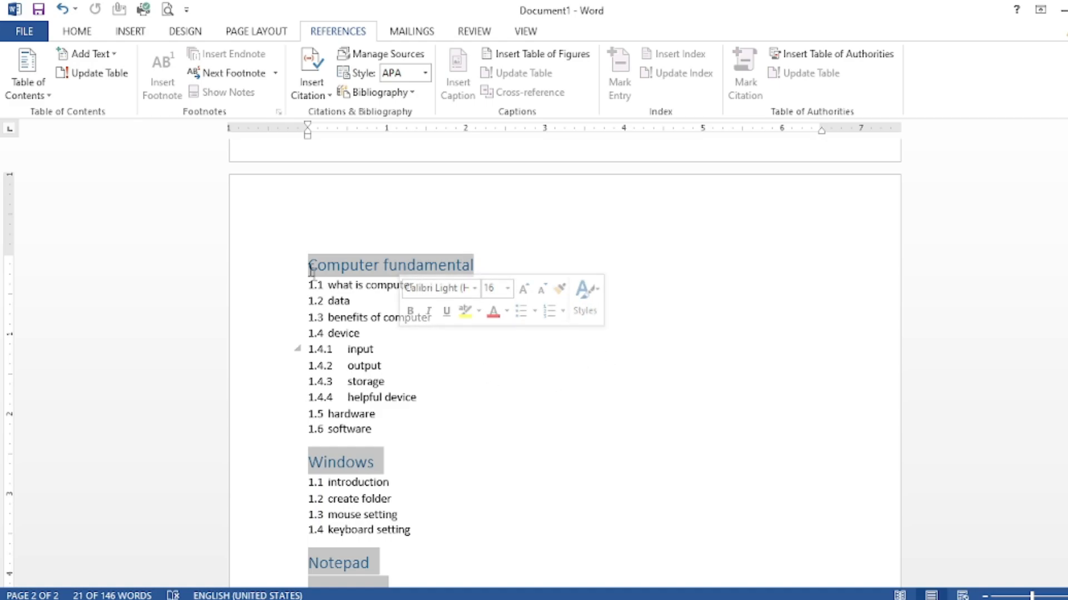
left_click(389, 268)
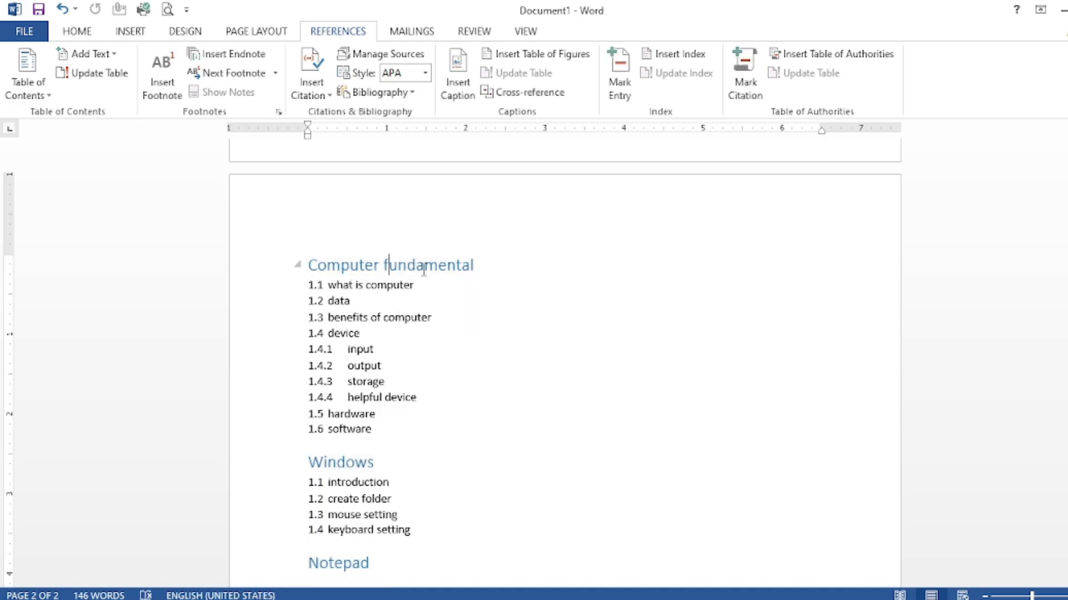
Step: Select all headings formatted like the Computer fundamental heading, then set their font to Algerian and centre them
left_click_drag(421, 267, 355, 269)
left_click(78, 31)
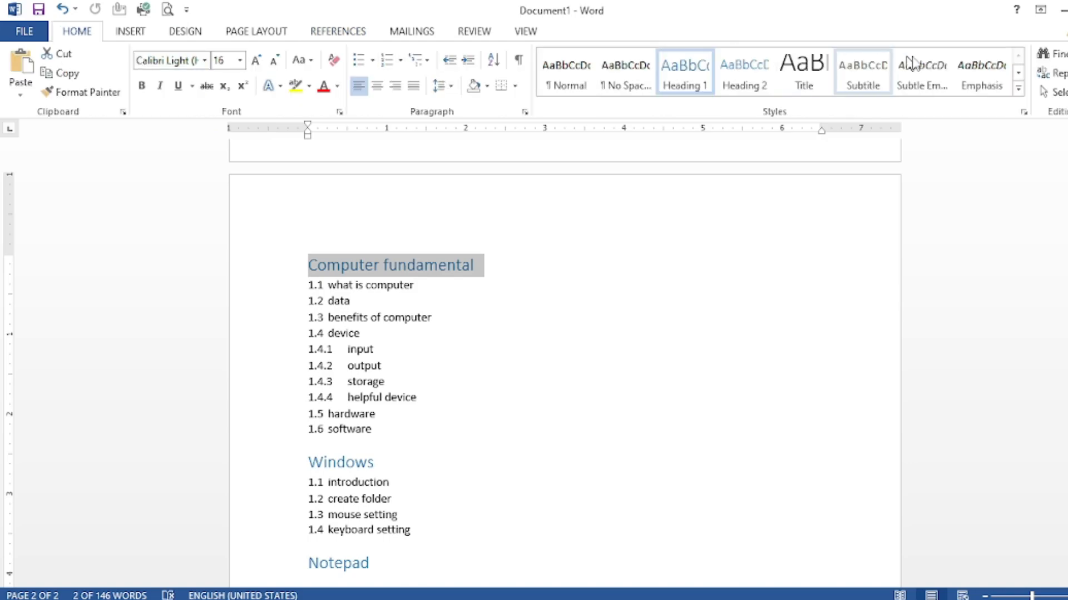
left_click(1053, 92)
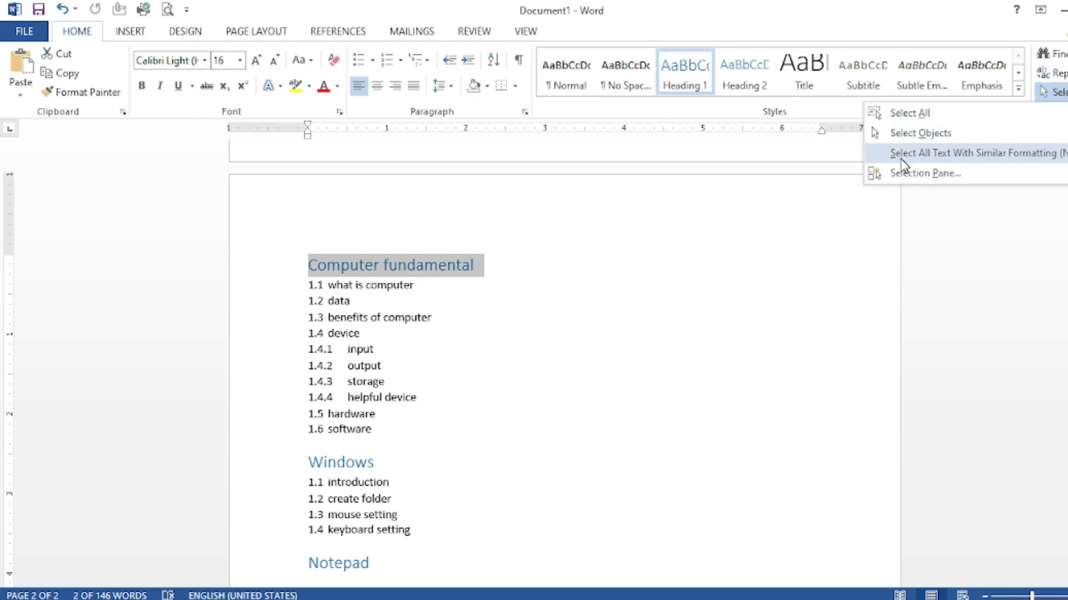
left_click(903, 160)
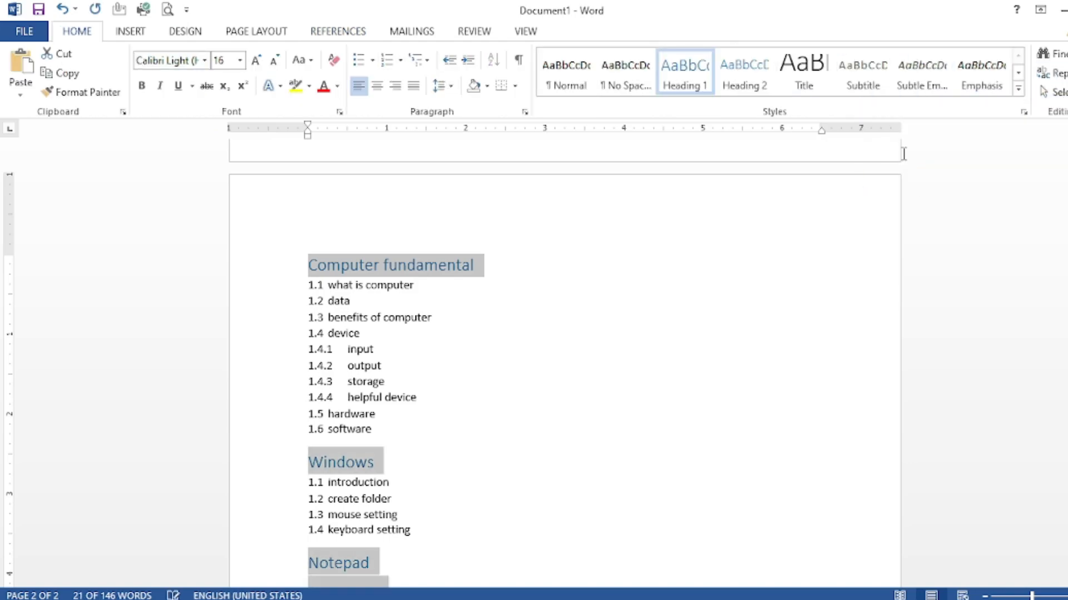
scroll(377, 260, "down", 2)
scroll(377, 260, "down", 6)
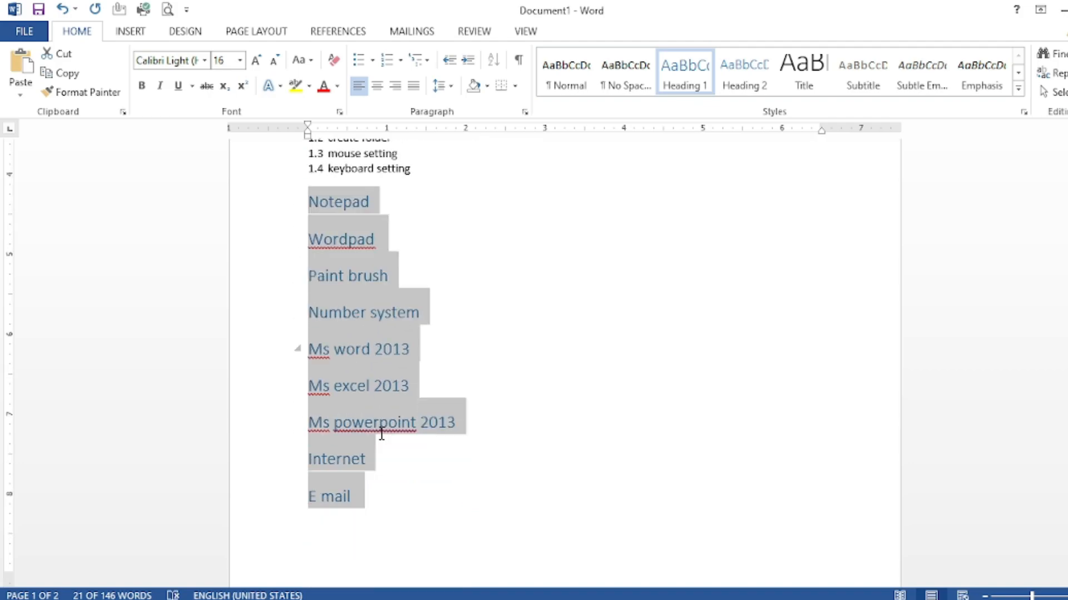
scroll(384, 428, "up", 7)
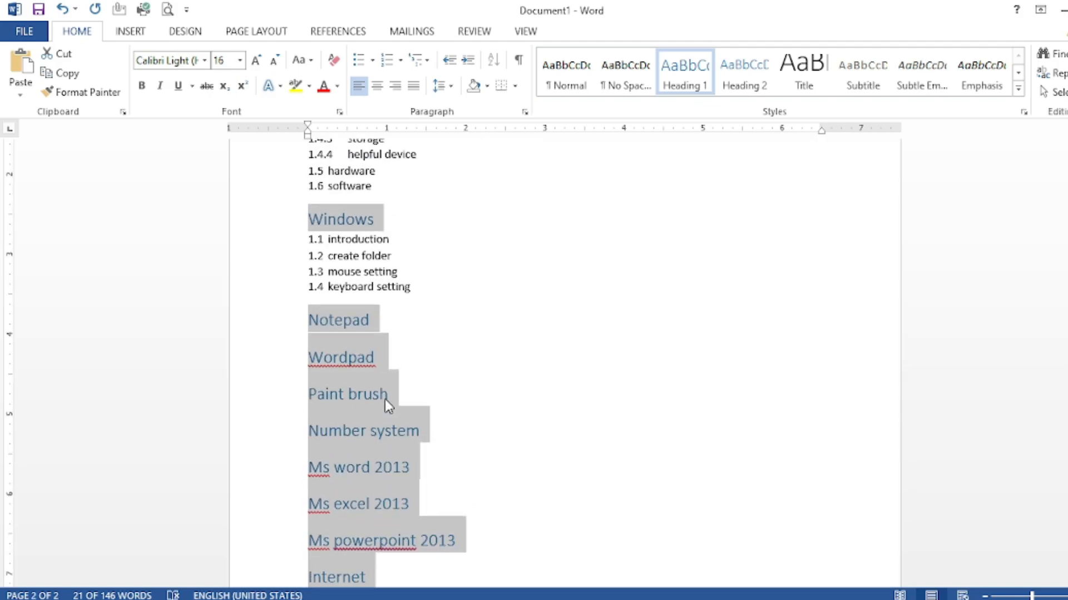
left_click(205, 61)
left_click(222, 204)
scroll(437, 176, "down", 4)
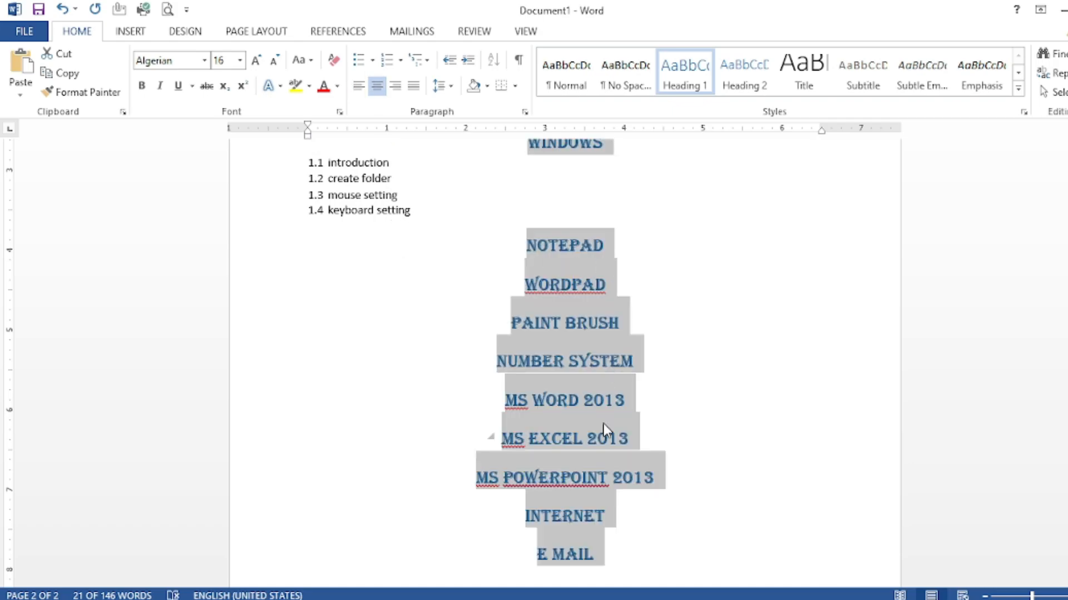
Step: Enlarge the selected Algerian headings to font size 24
scroll(602, 424, "up", 8)
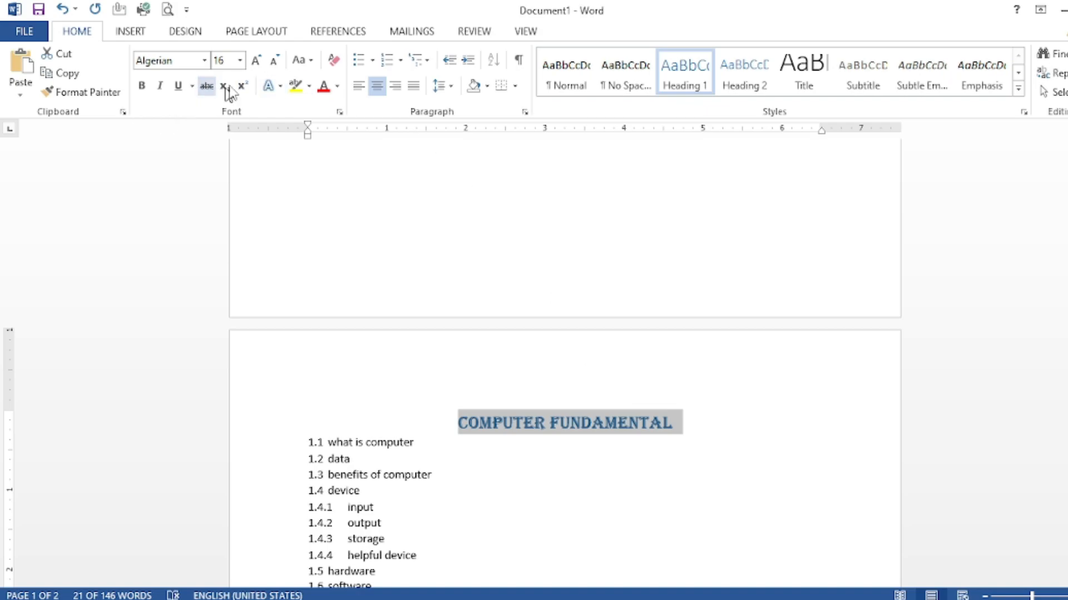
left_click(256, 61)
left_click(255, 61)
left_click(256, 61)
left_click(256, 61)
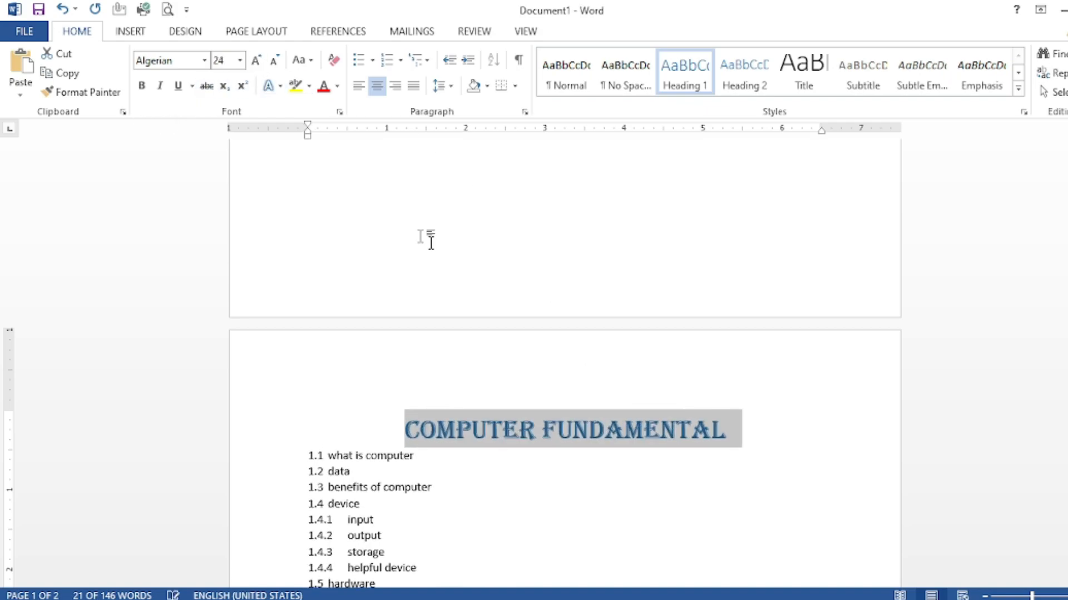
Step: Add a new line reading CHAPTER 1 directly above the Computer Fundamental heading
scroll(640, 412, "down", 3)
left_click(746, 312)
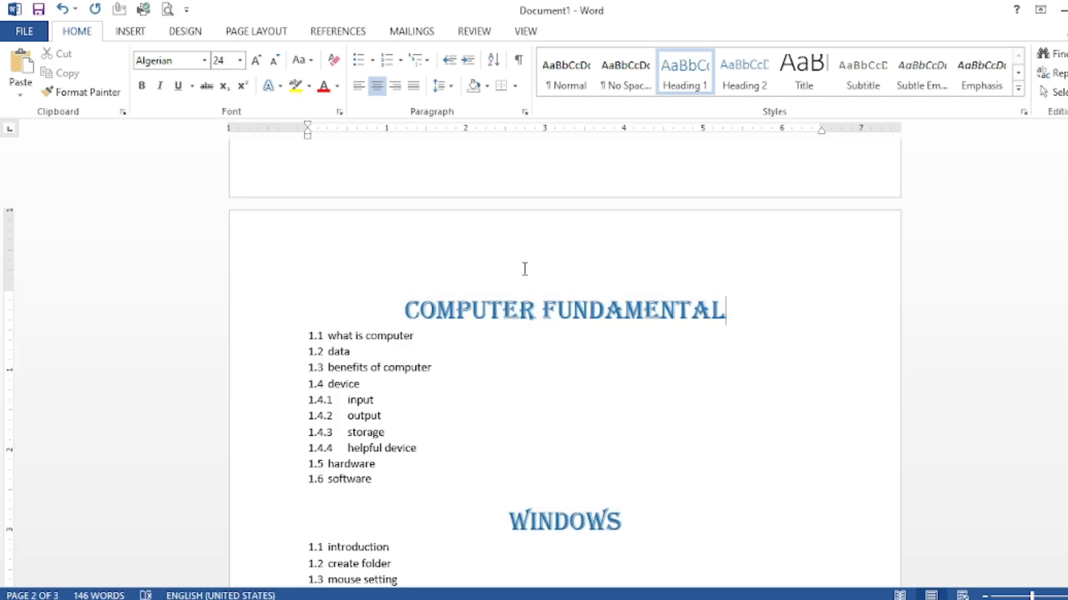
key("Home")
key("Return")
key("Up")
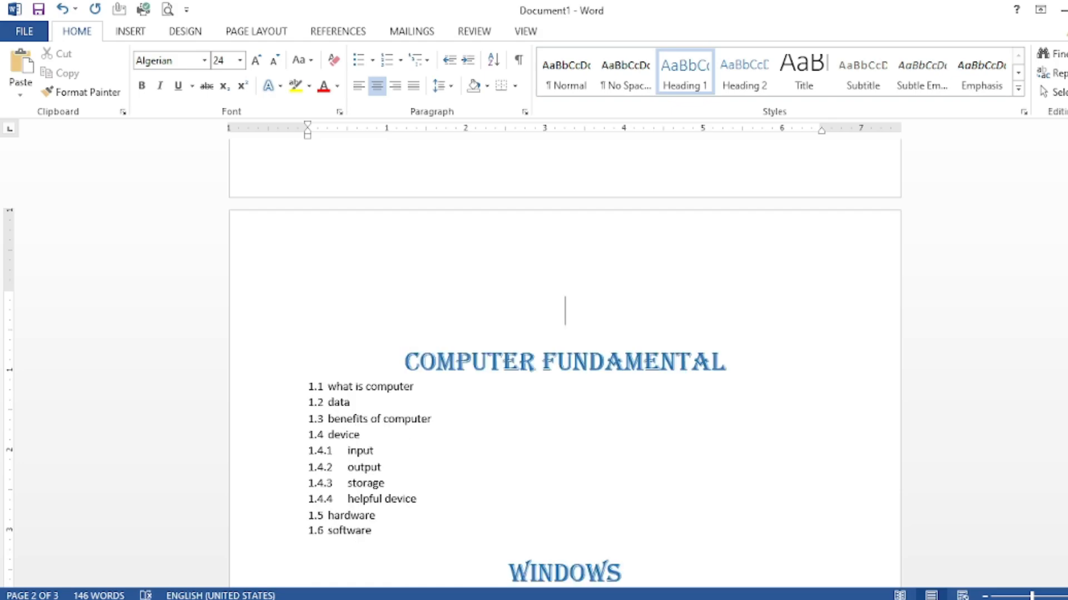
type("CHA")
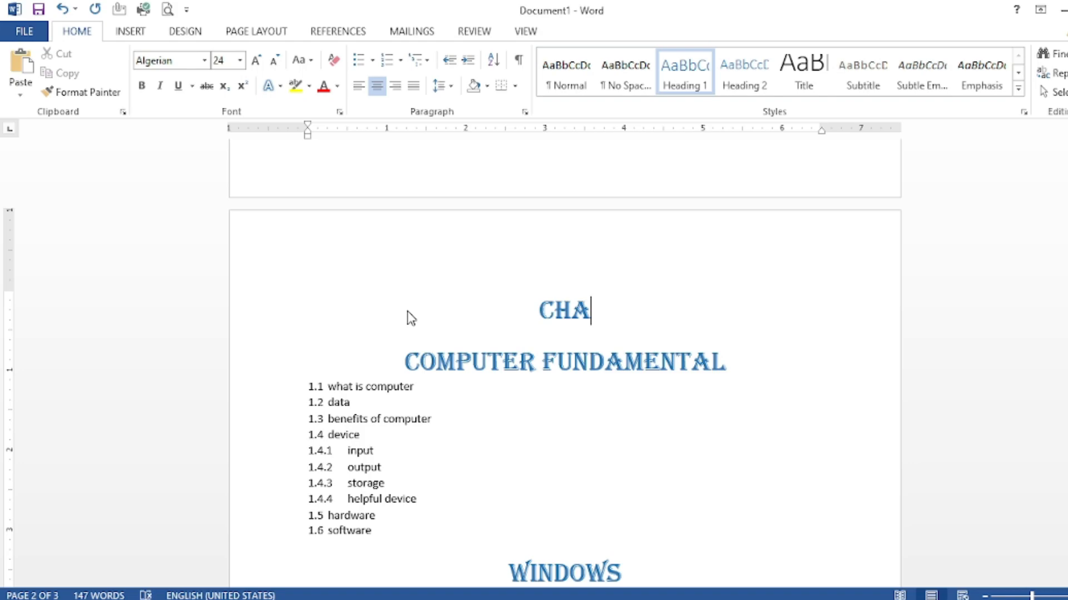
type("PTER ")
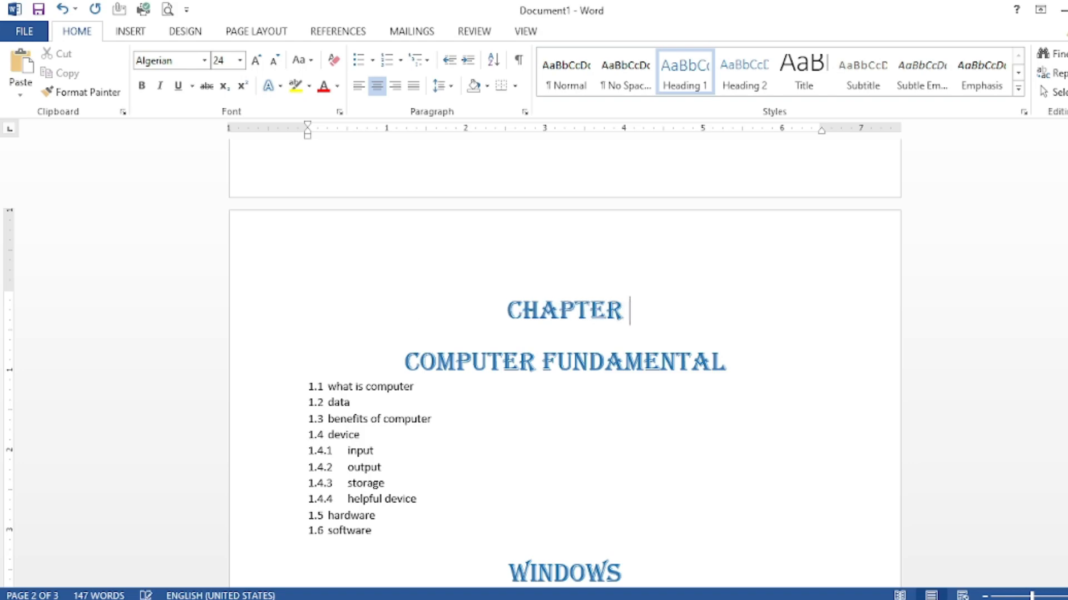
type("1")
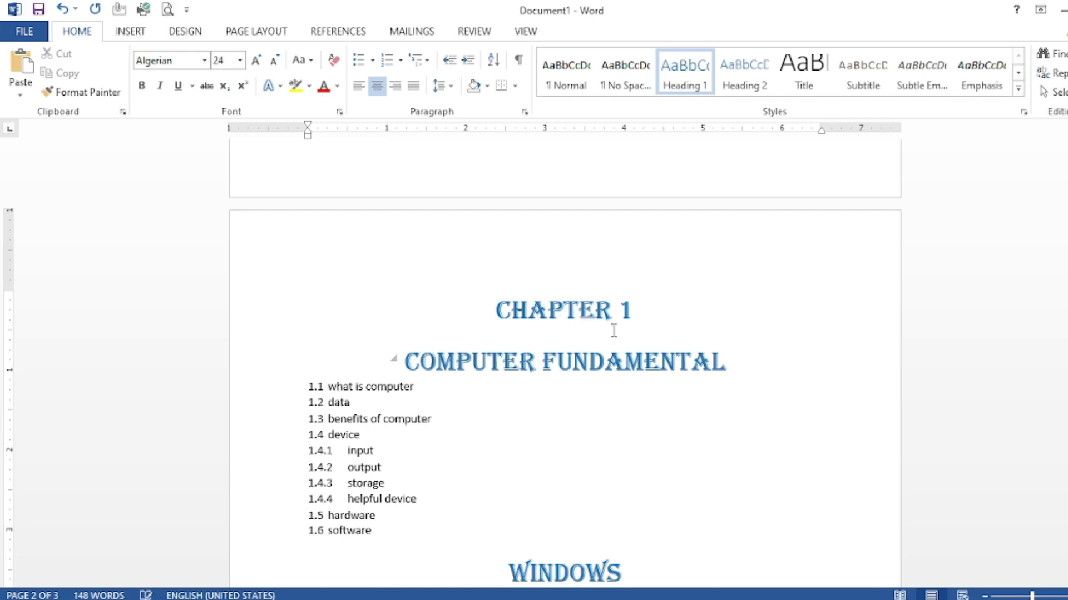
Step: Set the CHAPTER 1 line not to show in the table of contents and centre it
left_click_drag(633, 318, 493, 326)
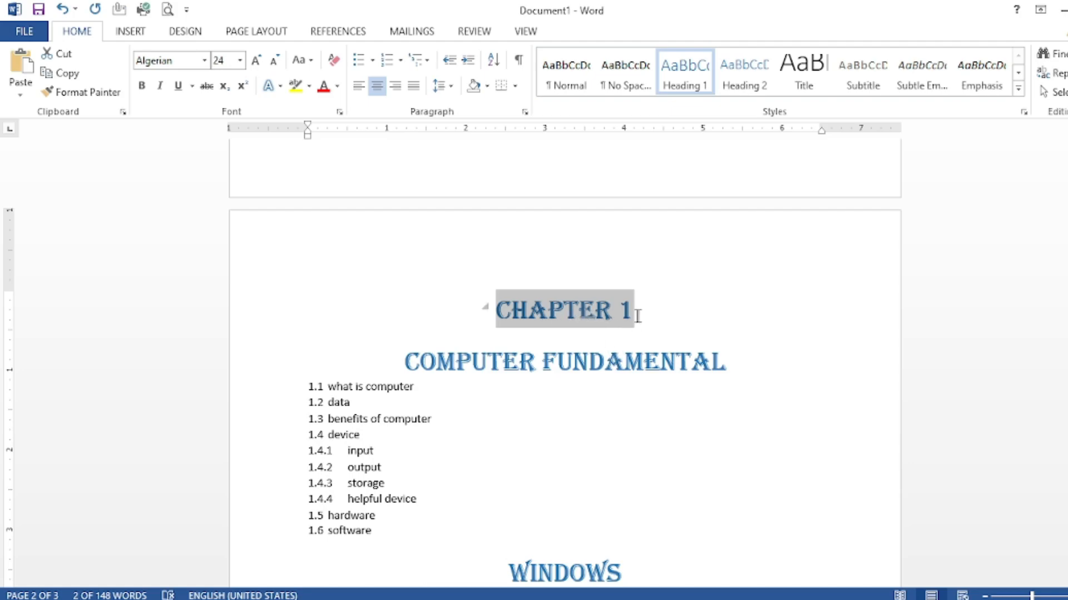
left_click(344, 32)
left_click(116, 58)
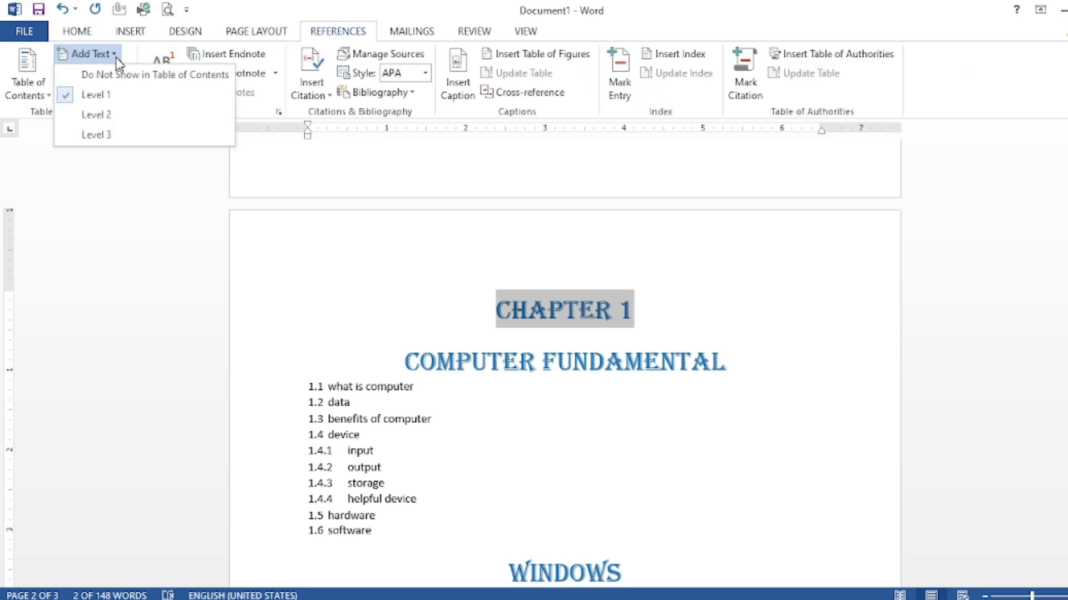
left_click(208, 75)
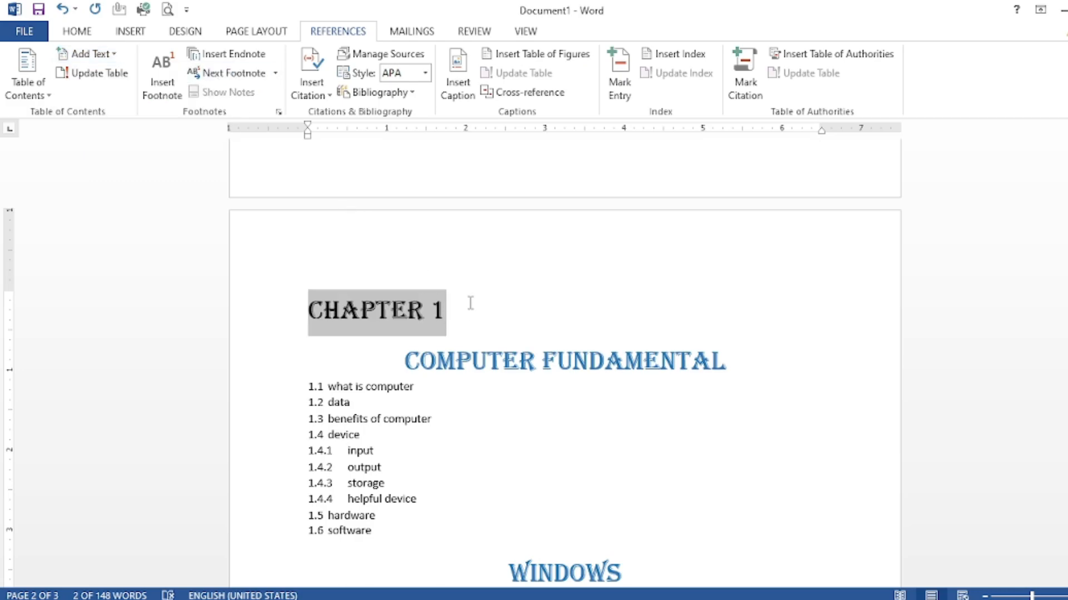
key("ctrl+e")
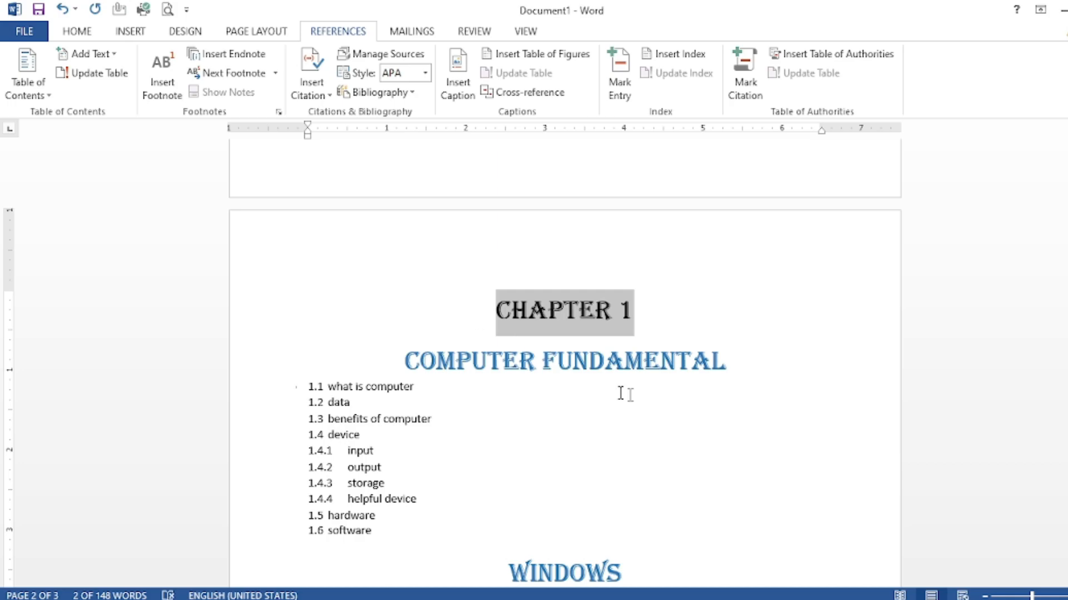
Step: Insert six Wingdings 64 writing-hand symbols in a row on a new line below the Computer Fundamental heading
left_click(793, 374)
key("Return")
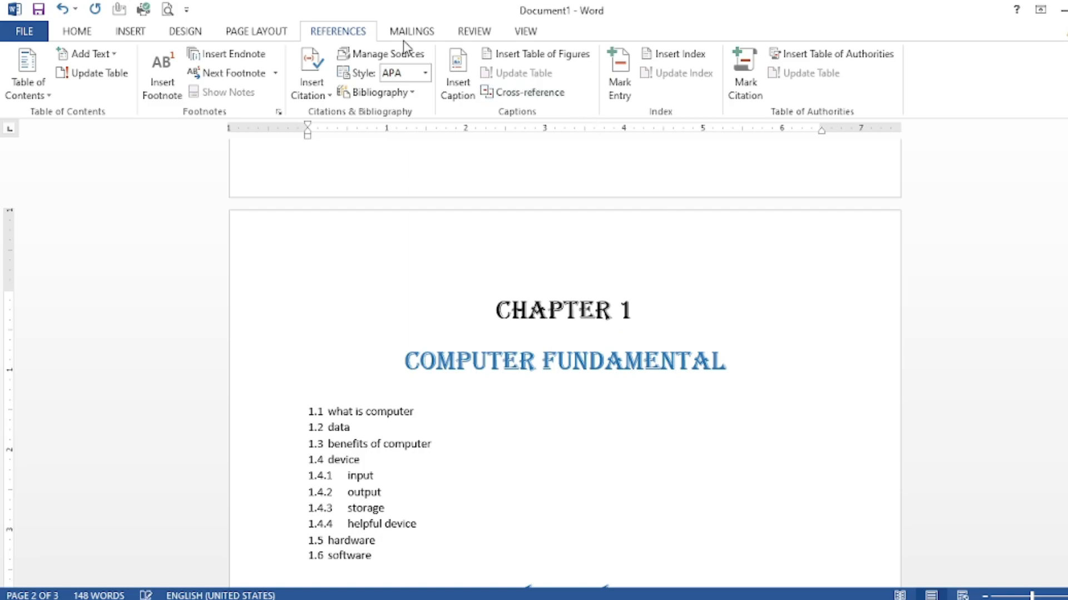
left_click(139, 38)
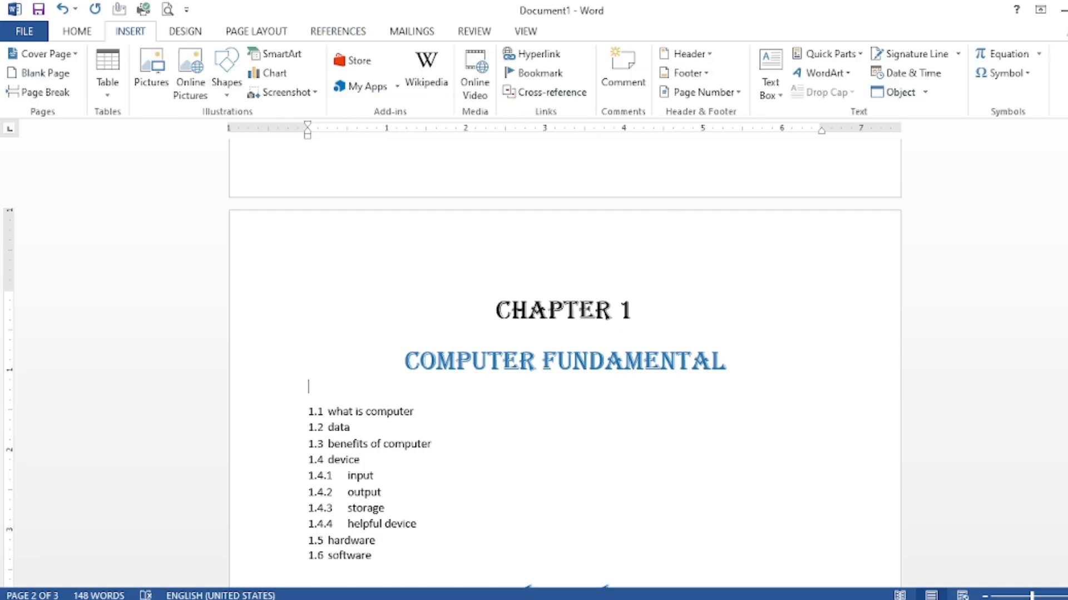
left_click(1028, 75)
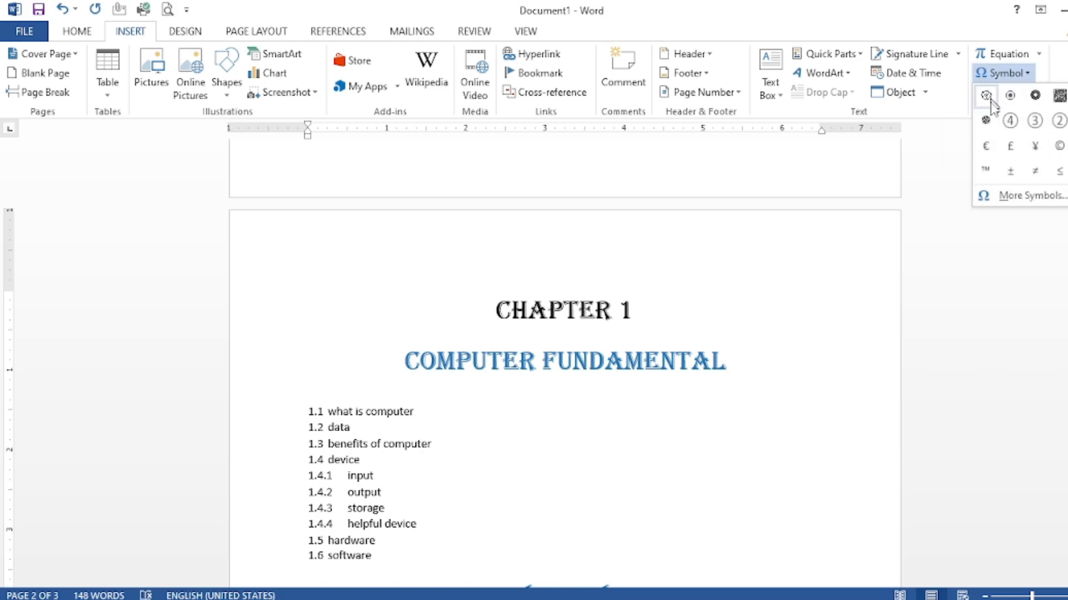
left_click(1011, 196)
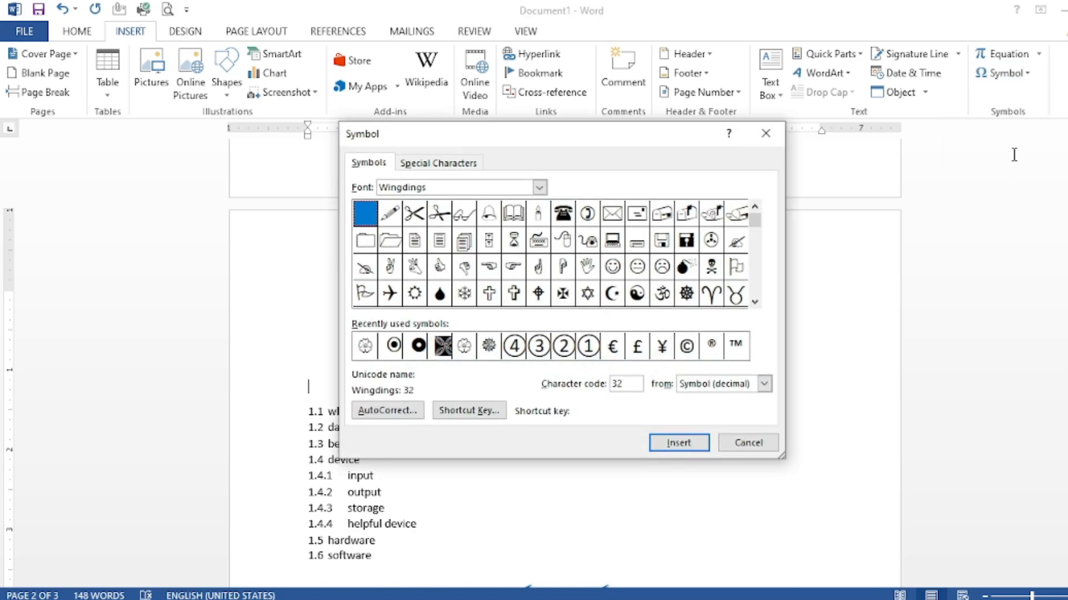
left_click(365, 267)
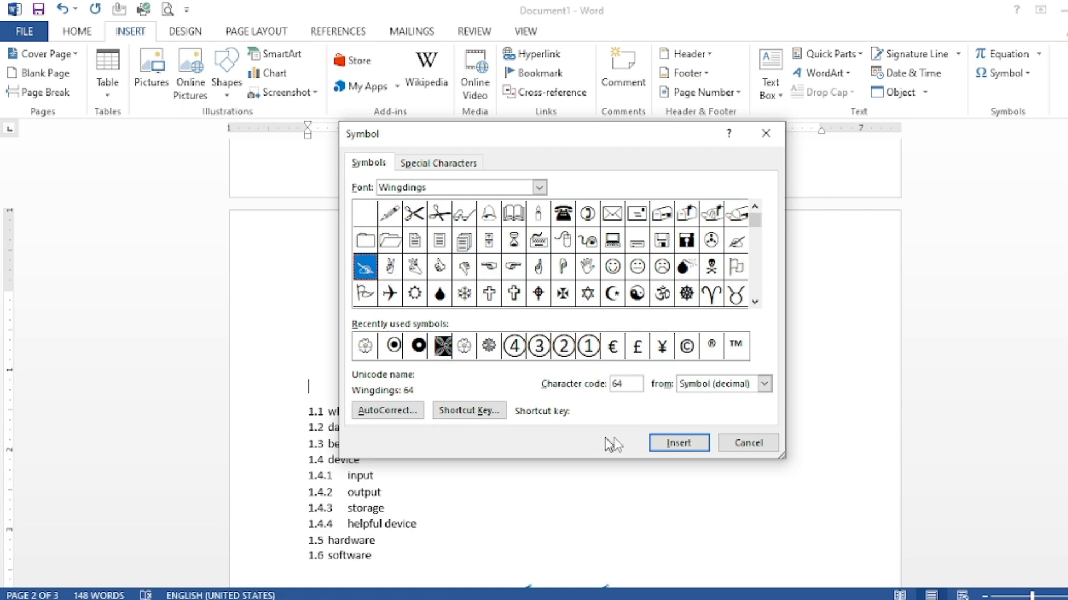
left_click(692, 445)
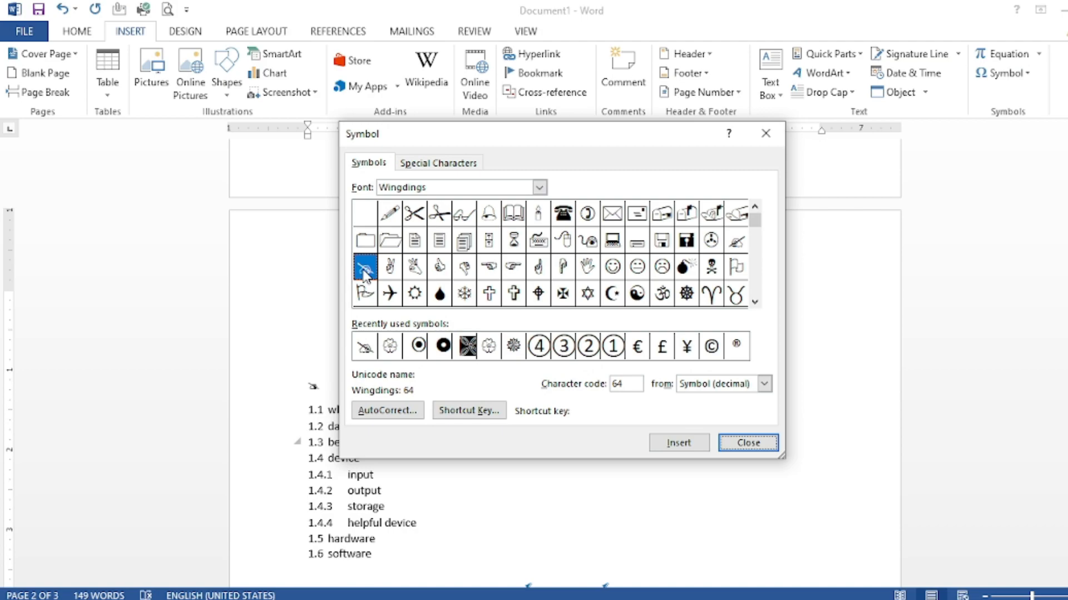
left_click(689, 444)
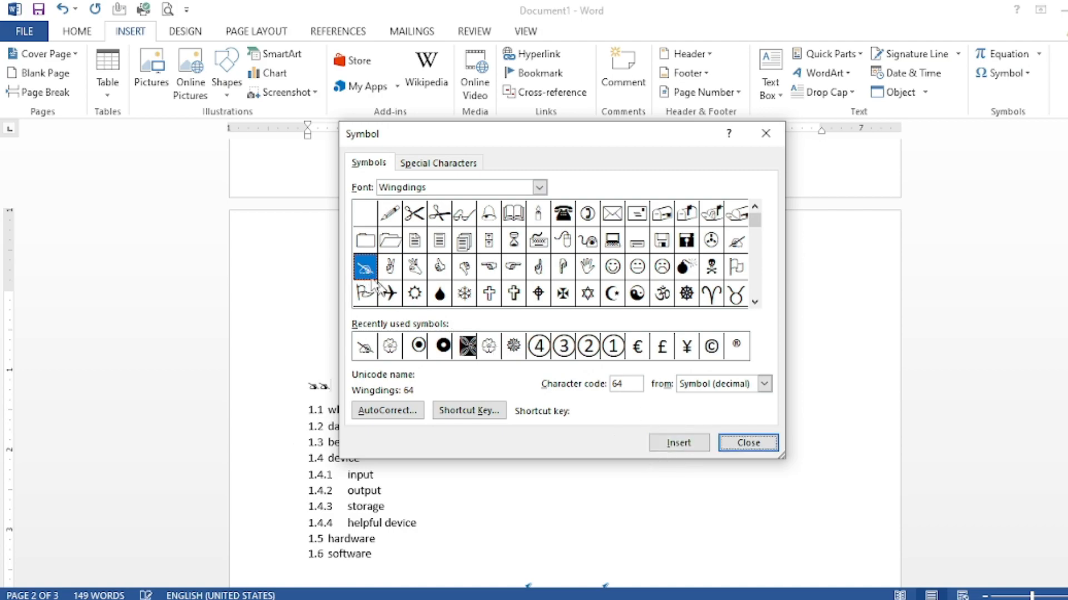
left_click(693, 445)
left_click_drag(634, 122, 841, 70)
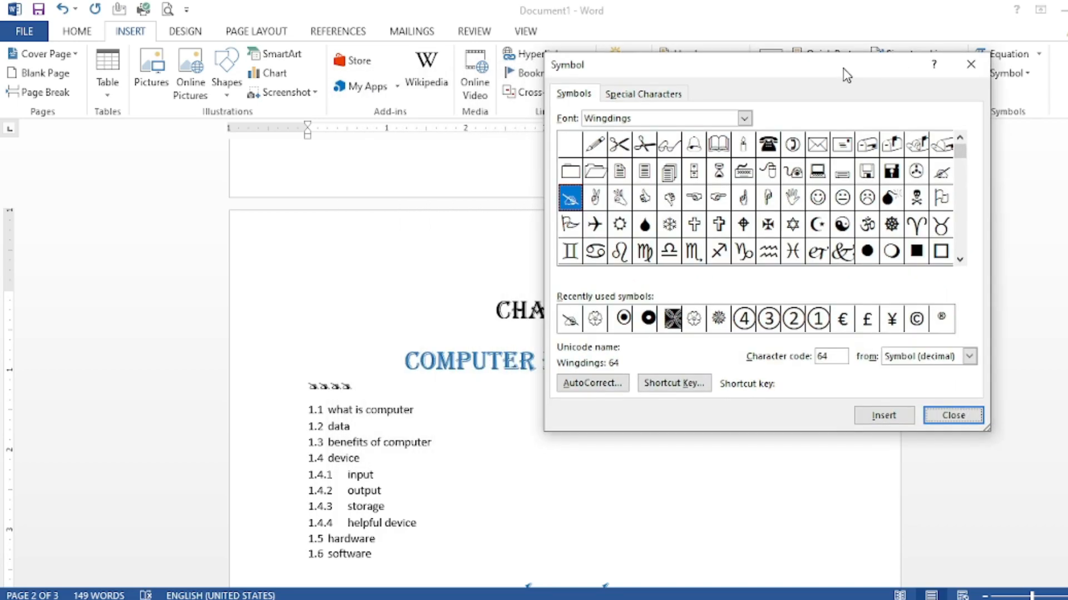
double_click(874, 421)
Step: Extend the symbol row with one Wingdings 38 open book followed by six Wingdings 63 writing hands
left_click(723, 148)
left_click(899, 420)
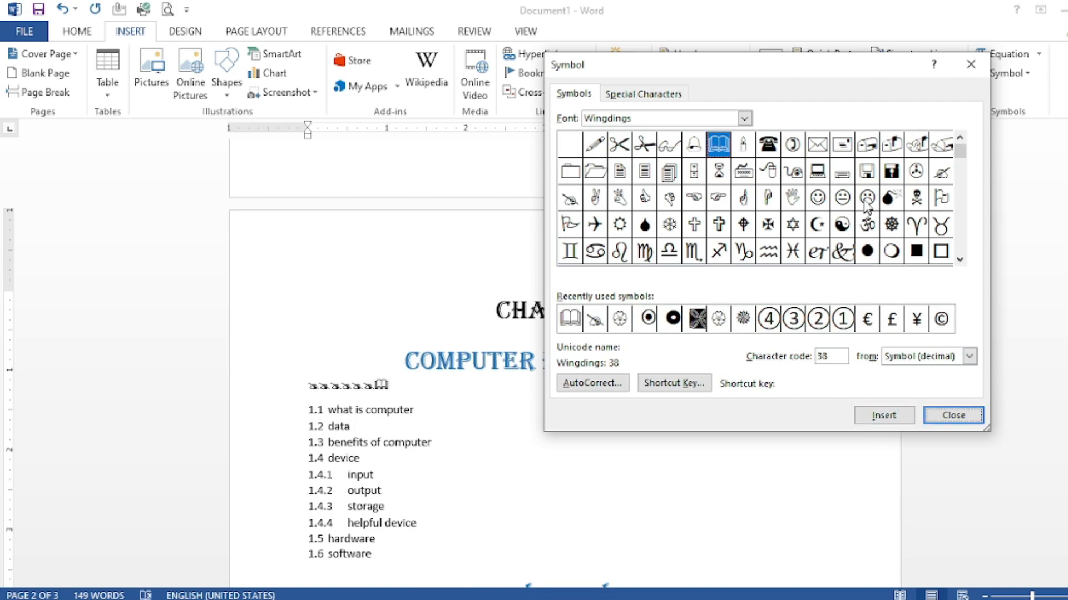
left_click(941, 172)
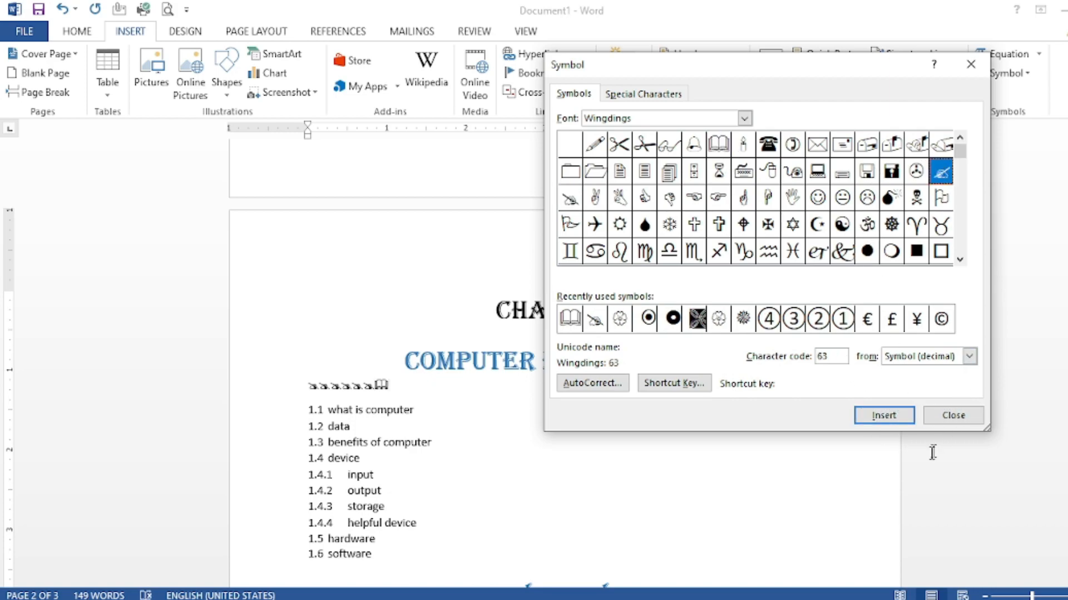
left_click(889, 418)
left_click(890, 418)
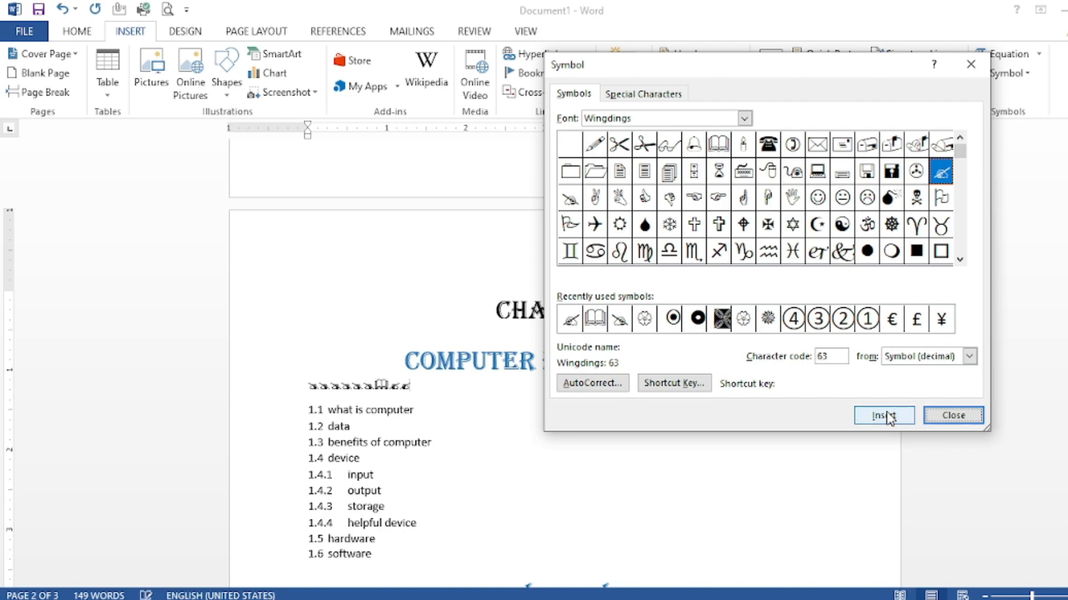
left_click(890, 418)
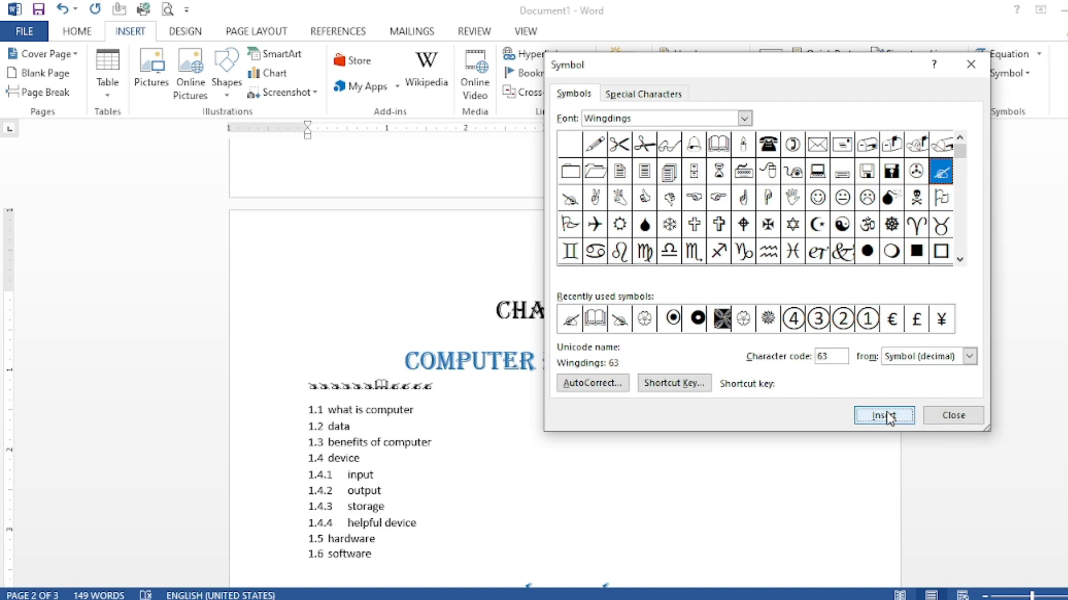
left_click(889, 418)
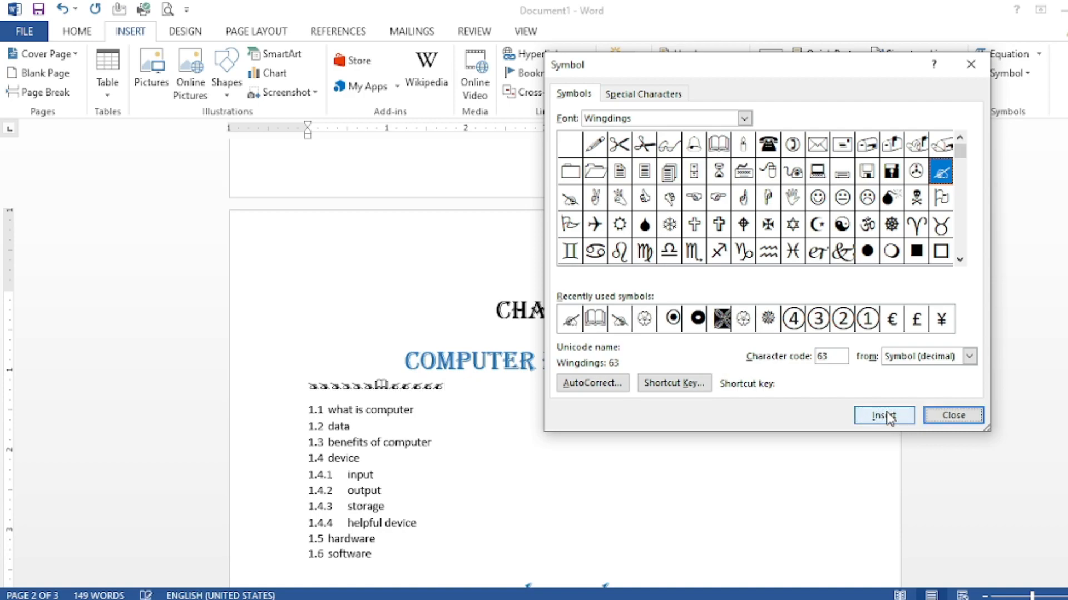
left_click(961, 420)
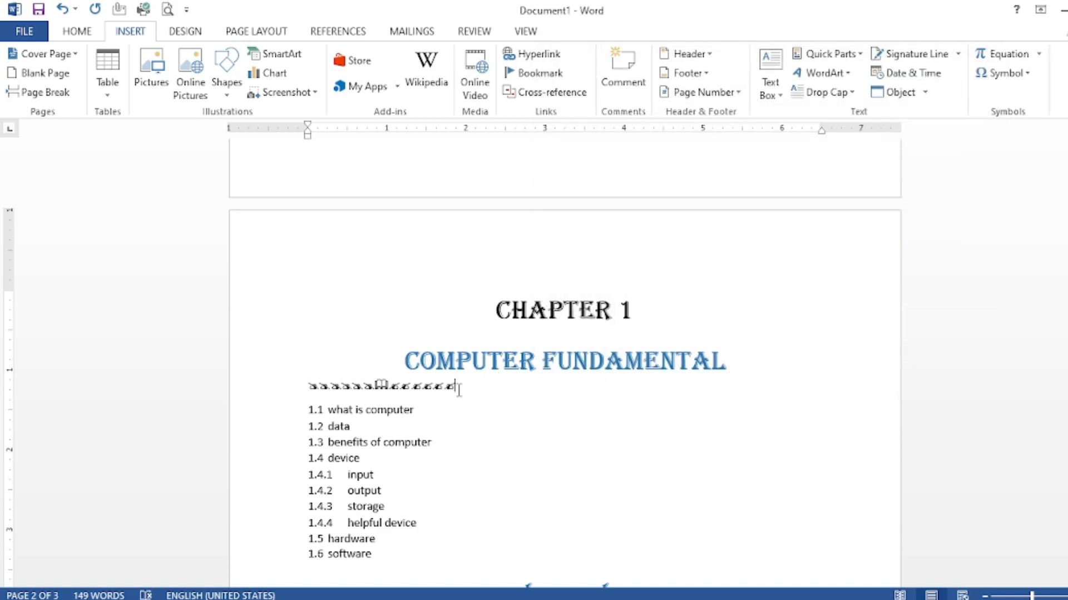
Step: Centre the symbol row below the Computer Fundamental heading and enlarge its font by three size increments
left_click_drag(457, 389, 304, 392)
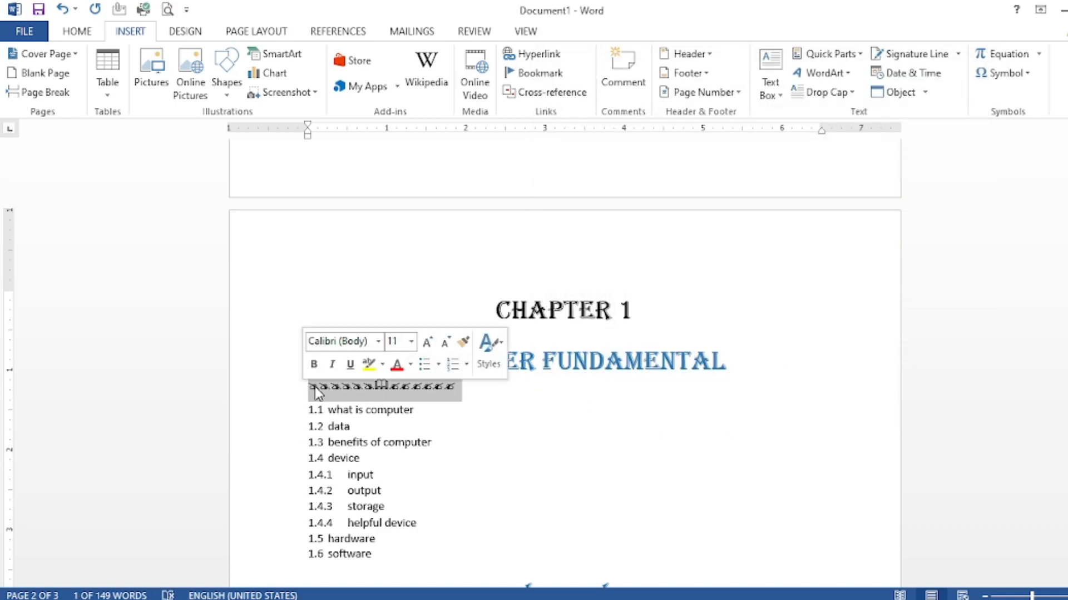
key("ctrl+e")
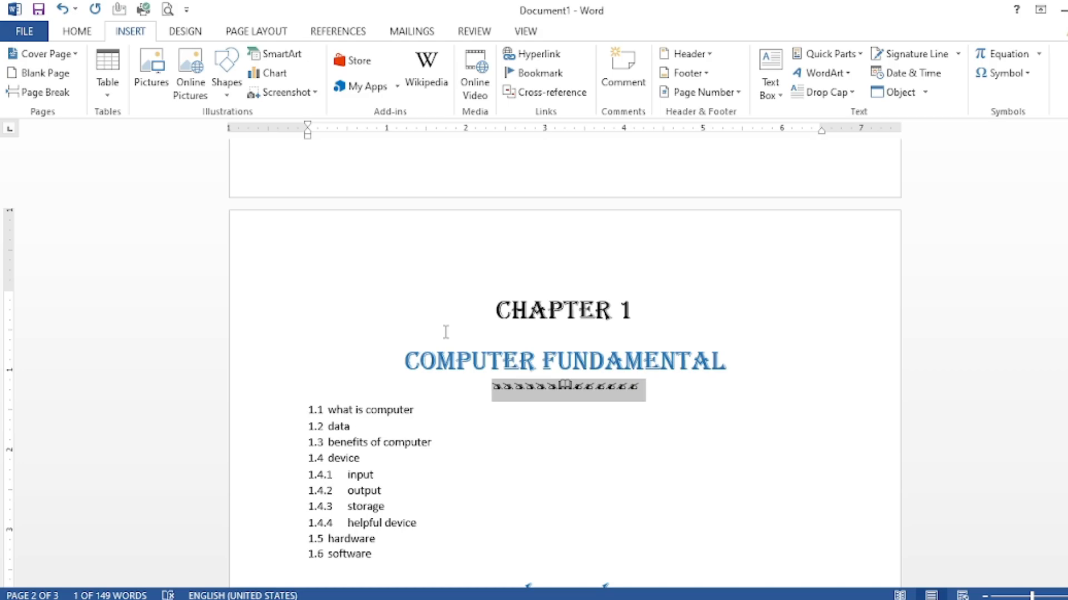
key("ctrl+shift+period")
key("ctrl+shift+period")
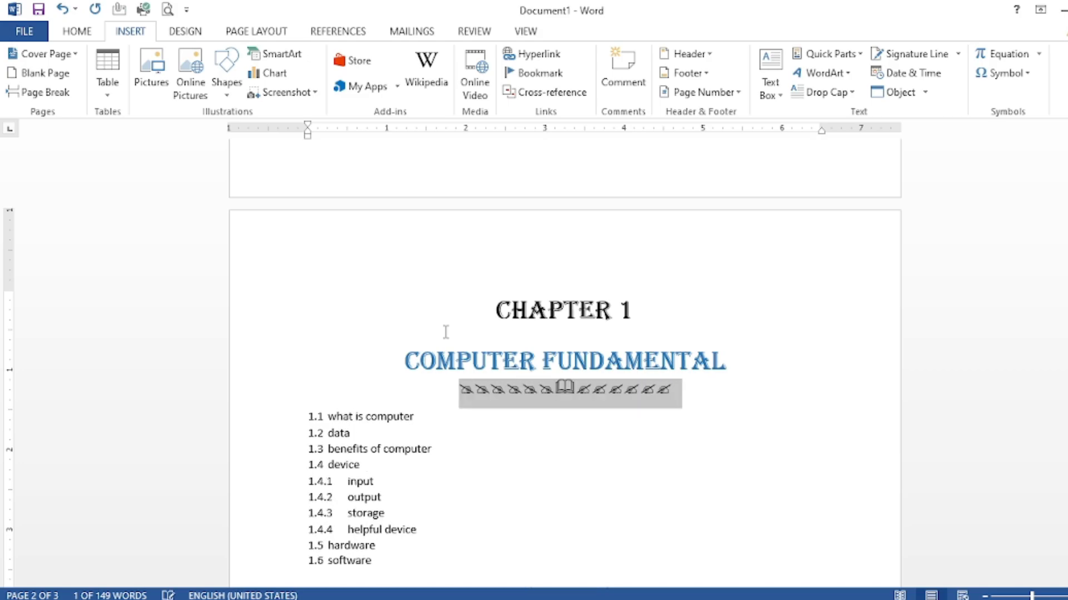
key("ctrl+shift+period")
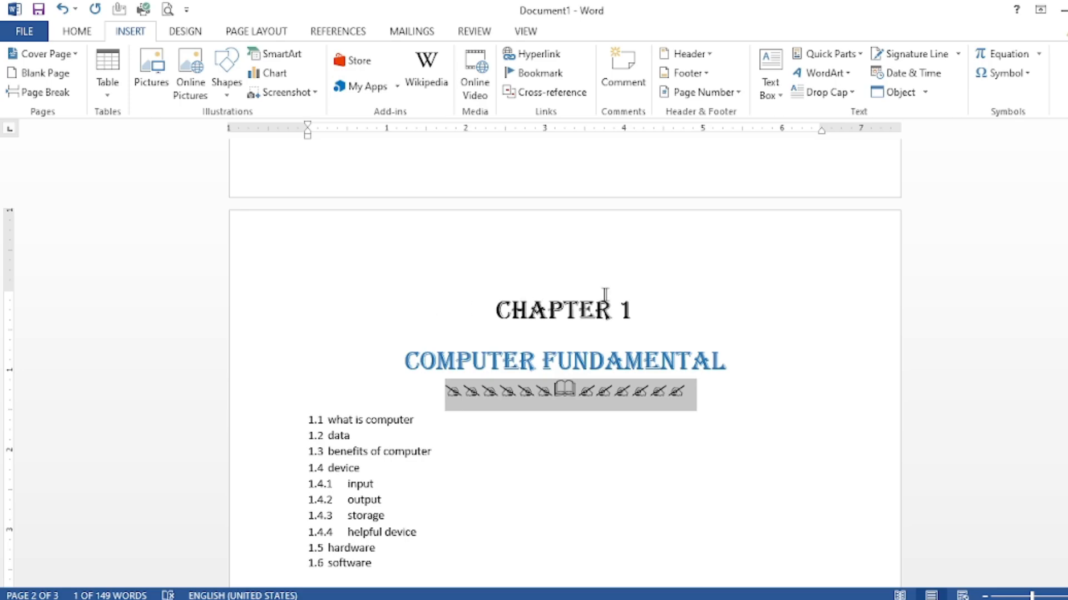
left_click(717, 389)
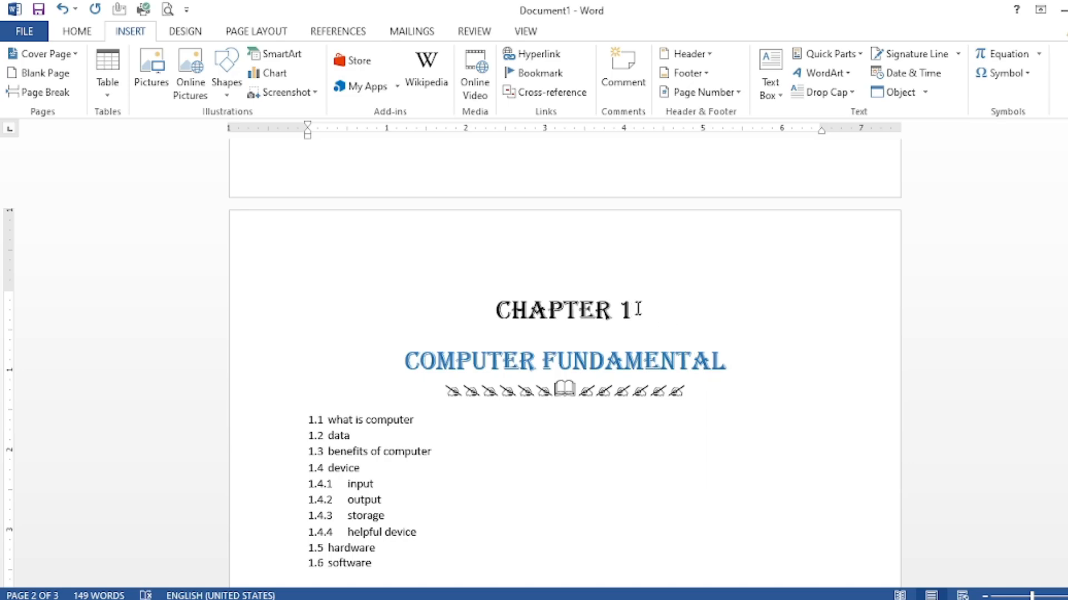
Step: Bookmark the CHAPTER 1 line with the name title1
left_click_drag(638, 309, 520, 313)
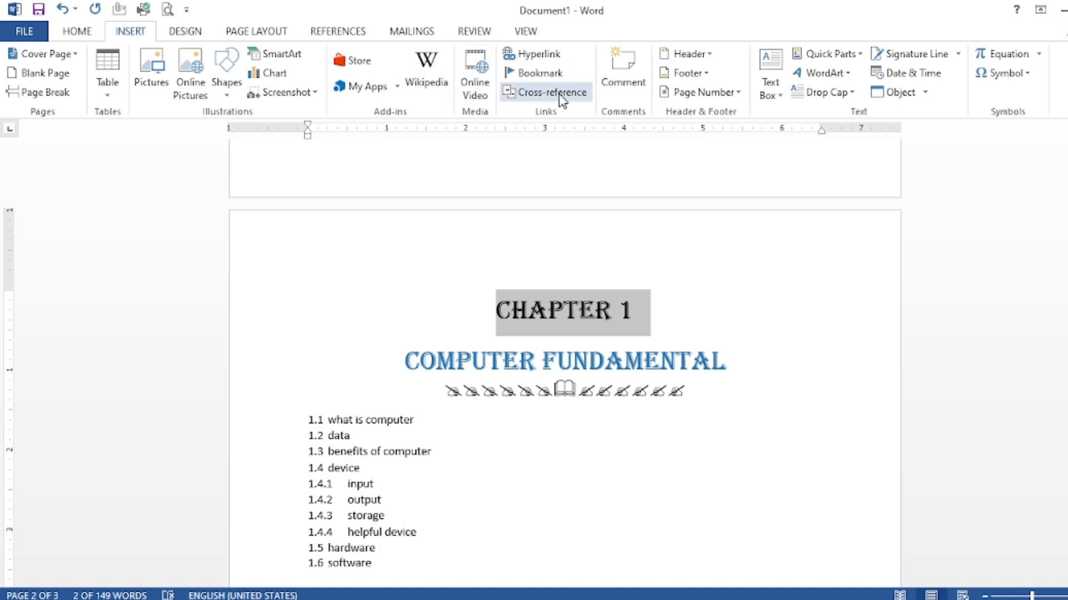
left_click(540, 76)
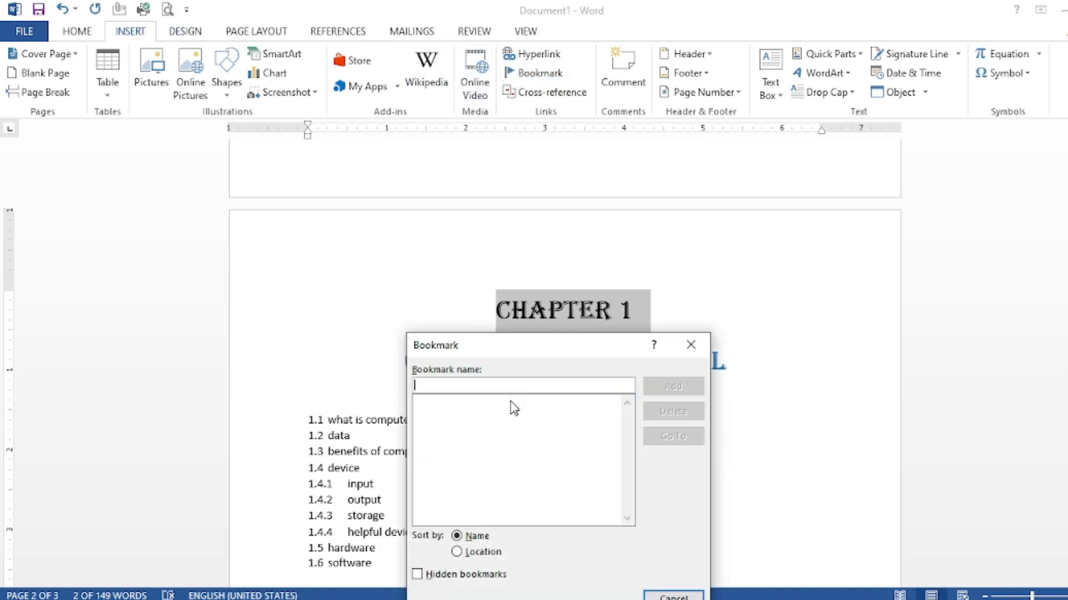
type("title1")
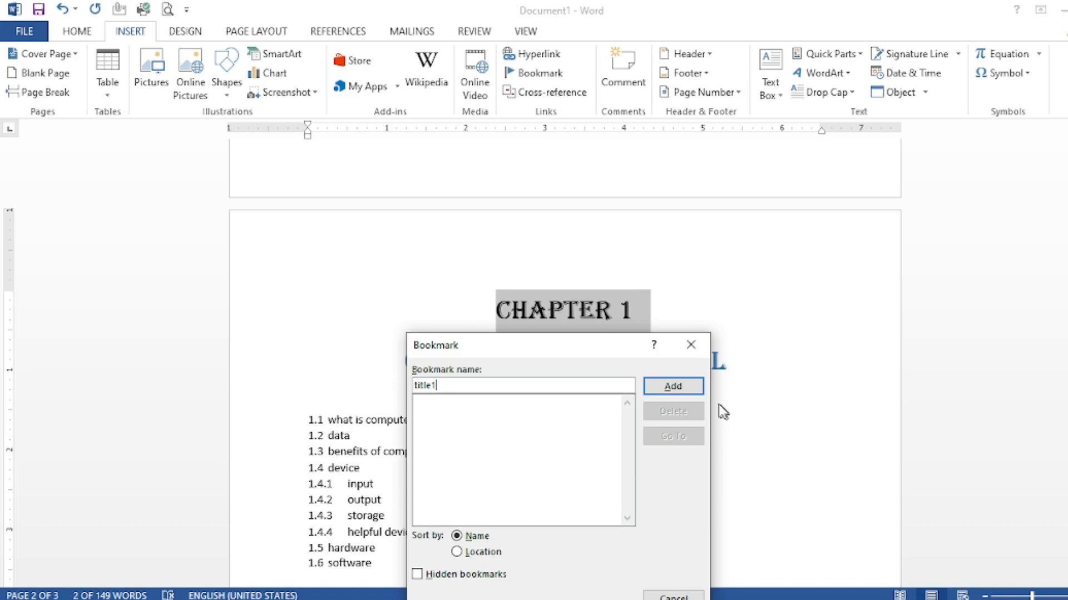
left_click(647, 385)
Step: Add a second bookmark, with a name starting with "title", for the symbol row below the Computer Fundamental heading
left_click_drag(696, 392, 449, 394)
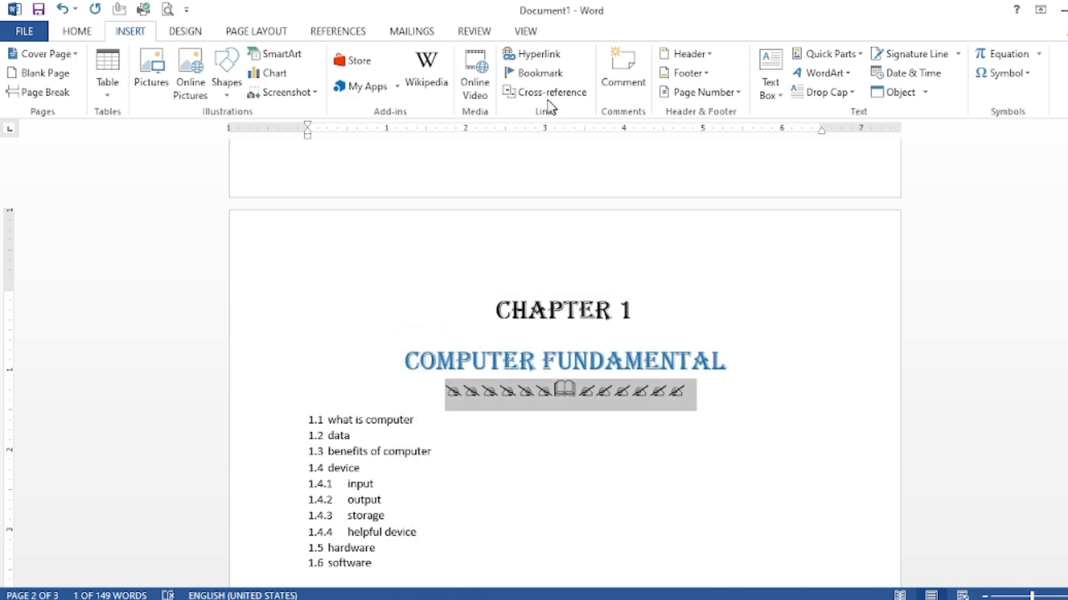
left_click(535, 73)
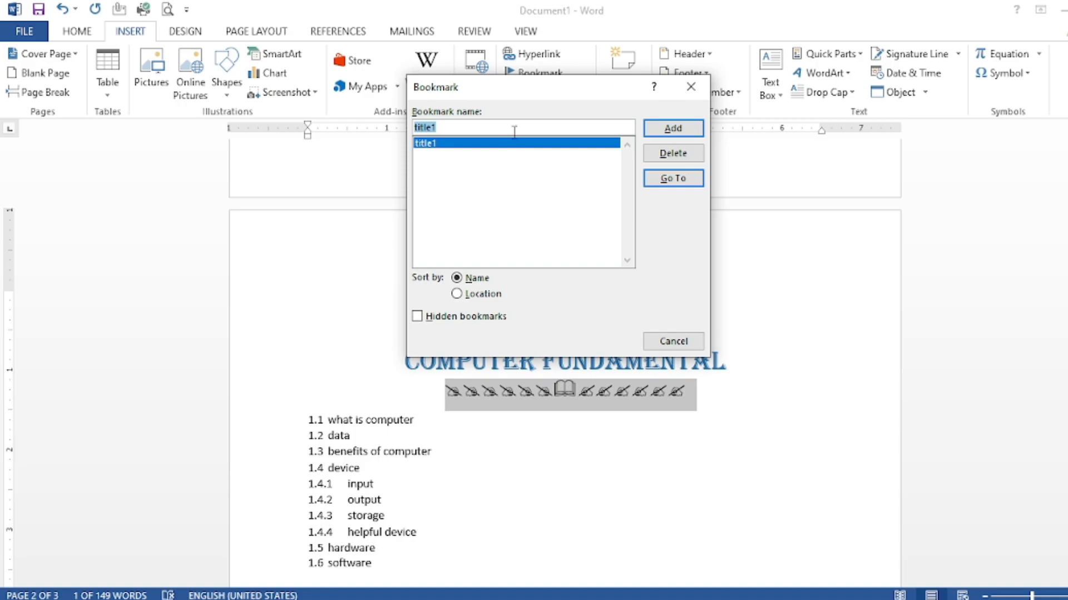
type("t")
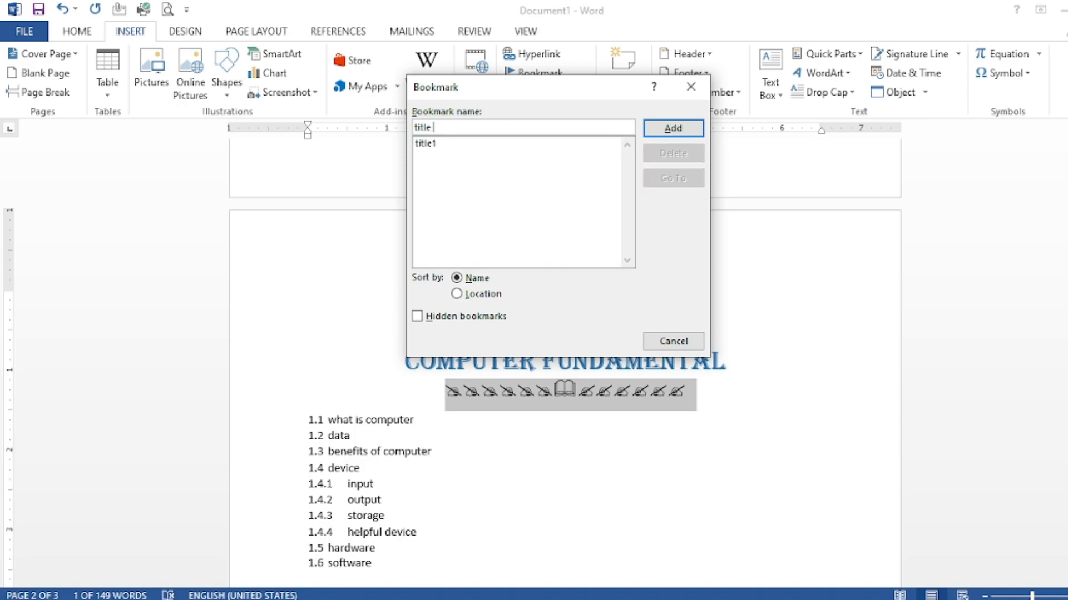
key("Return")
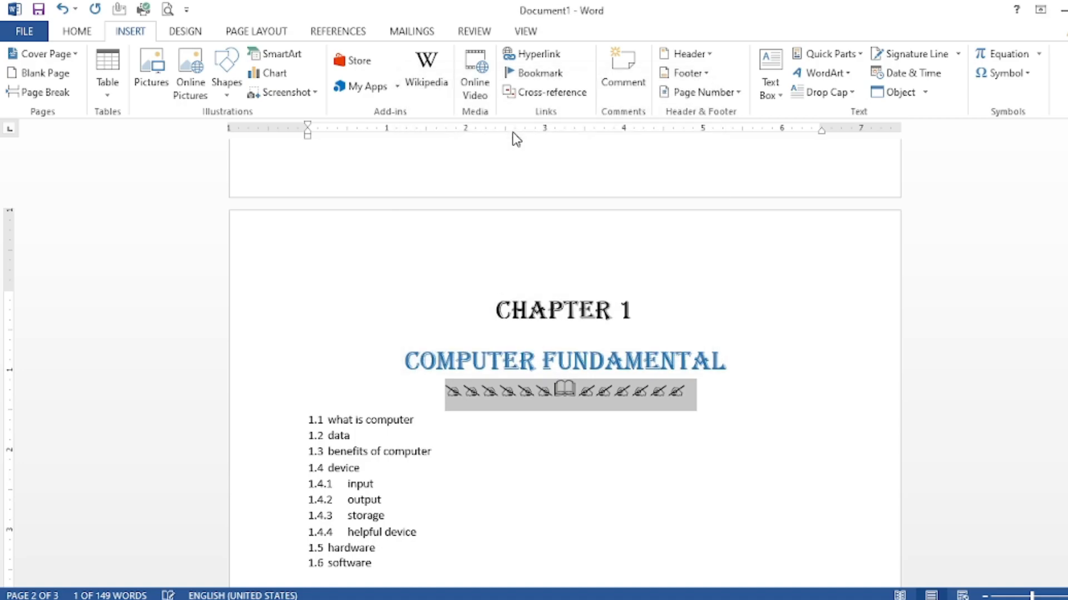
Step: Add a line under "what is computer" reading "computer is the electronic compant . it a human made machine. It work very fast."
scroll(202, 381, "down", 3)
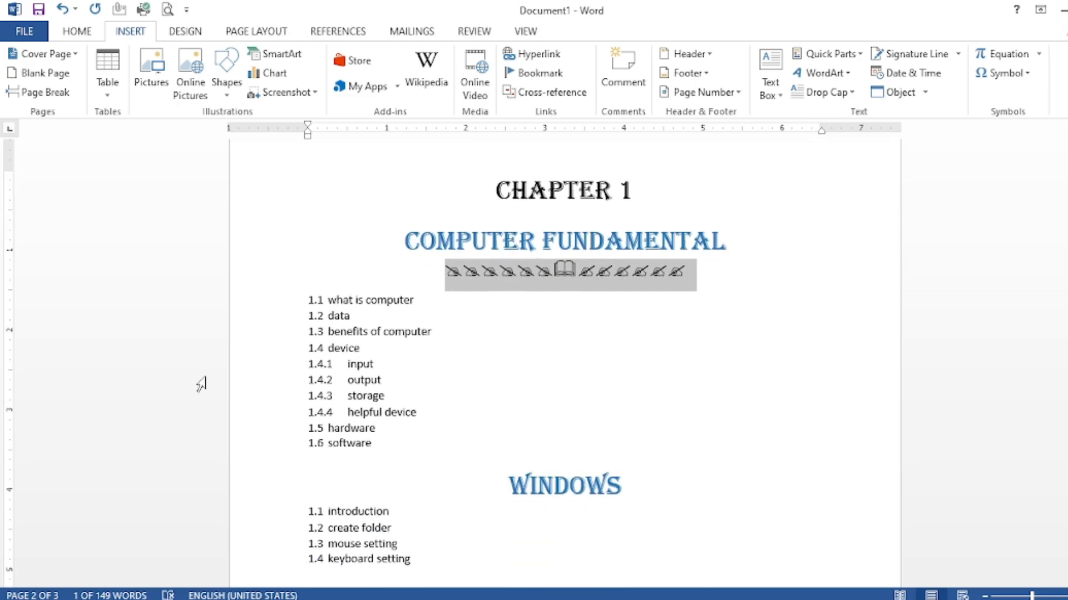
left_click(426, 301)
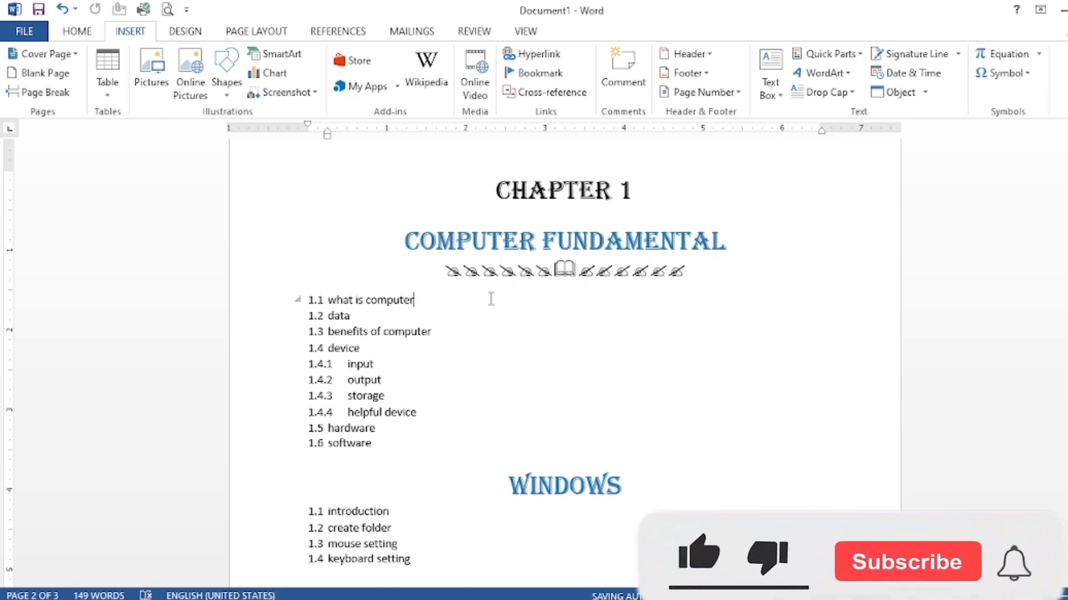
key("Return")
type("compu")
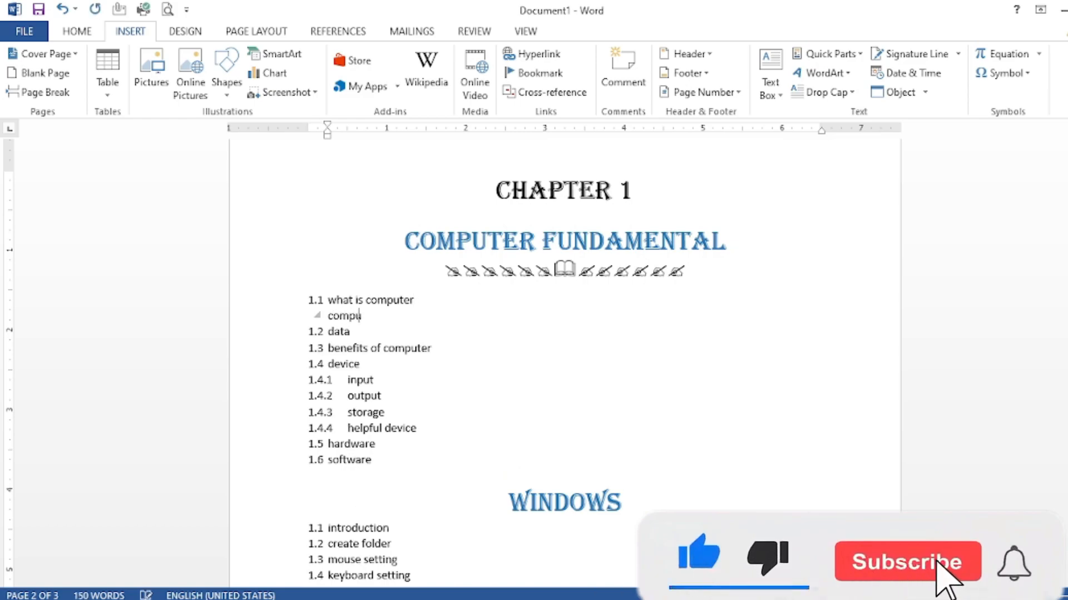
type("ter is the ")
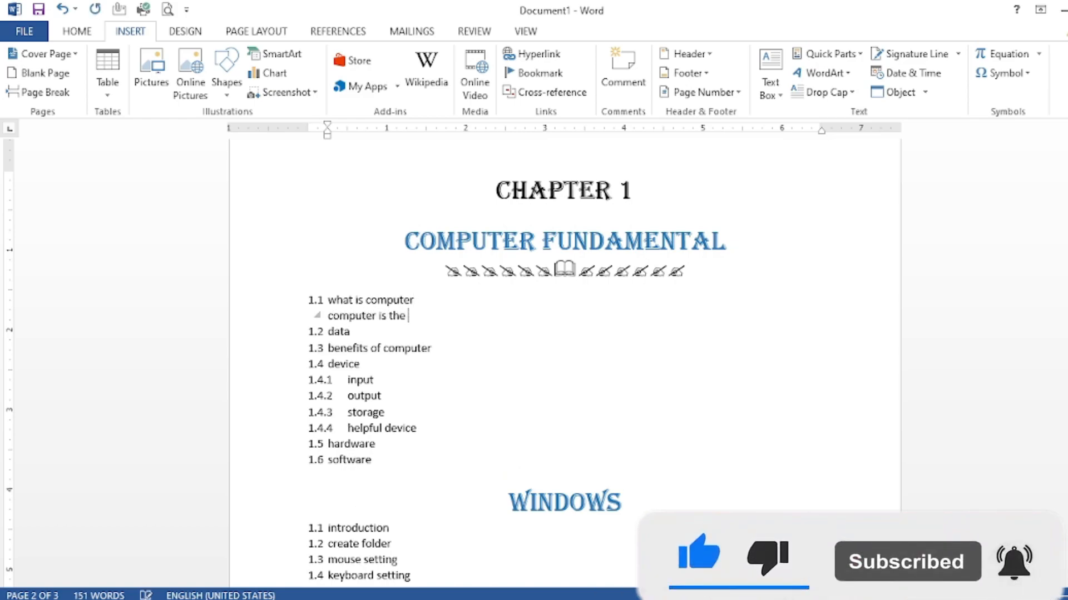
type("electron")
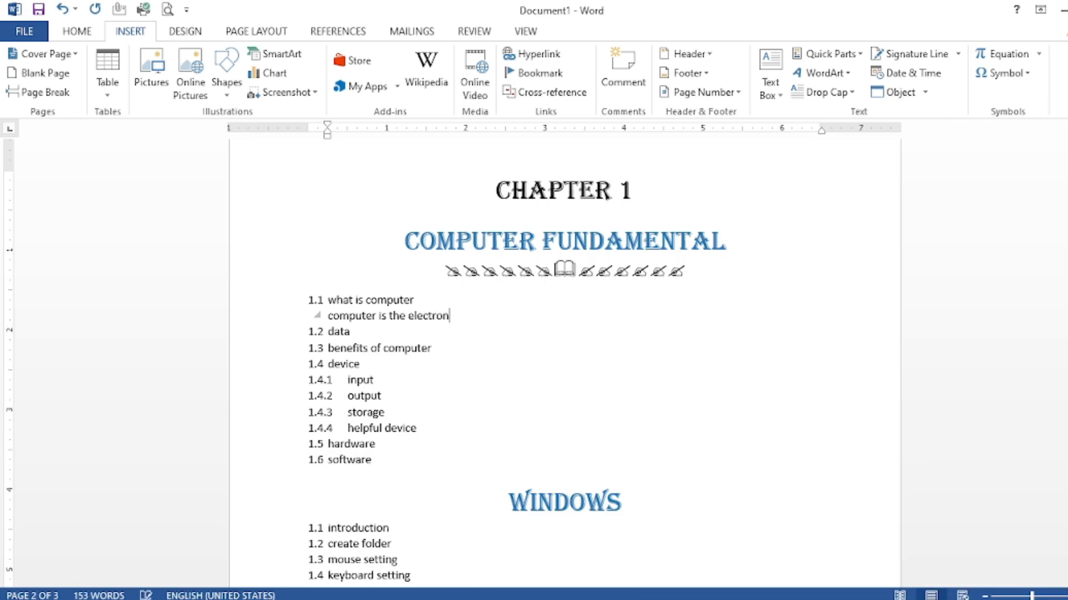
type("ic compant ")
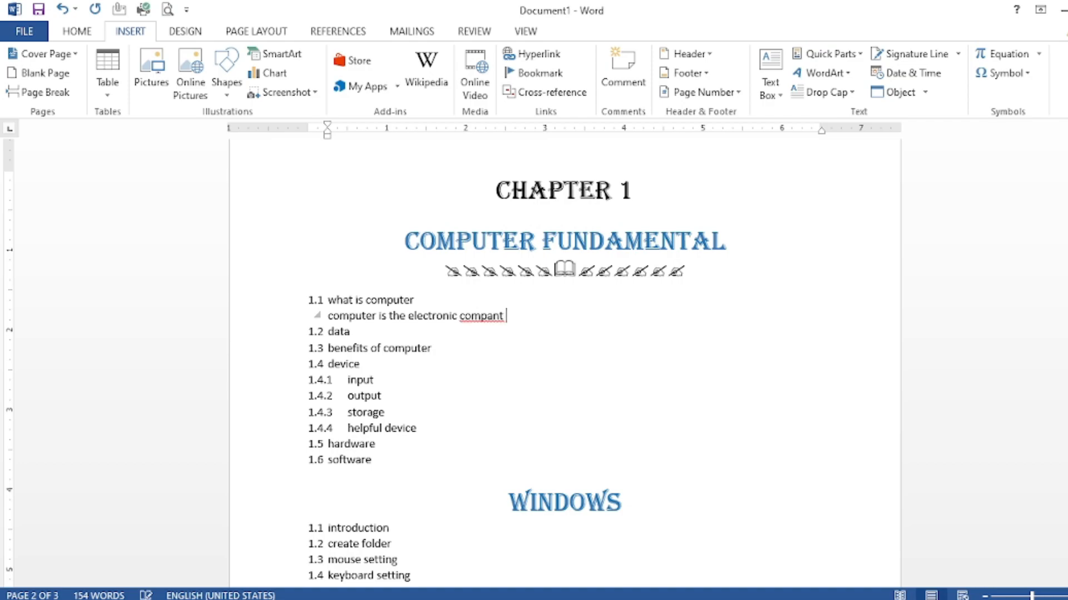
type(". it a human ")
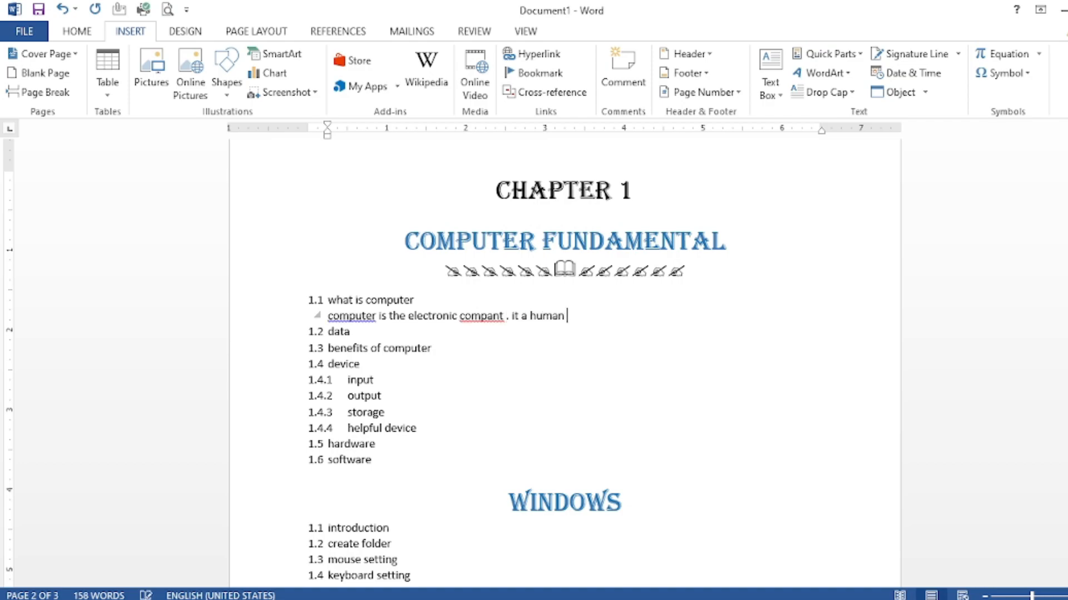
type("made machine. it work very fast.")
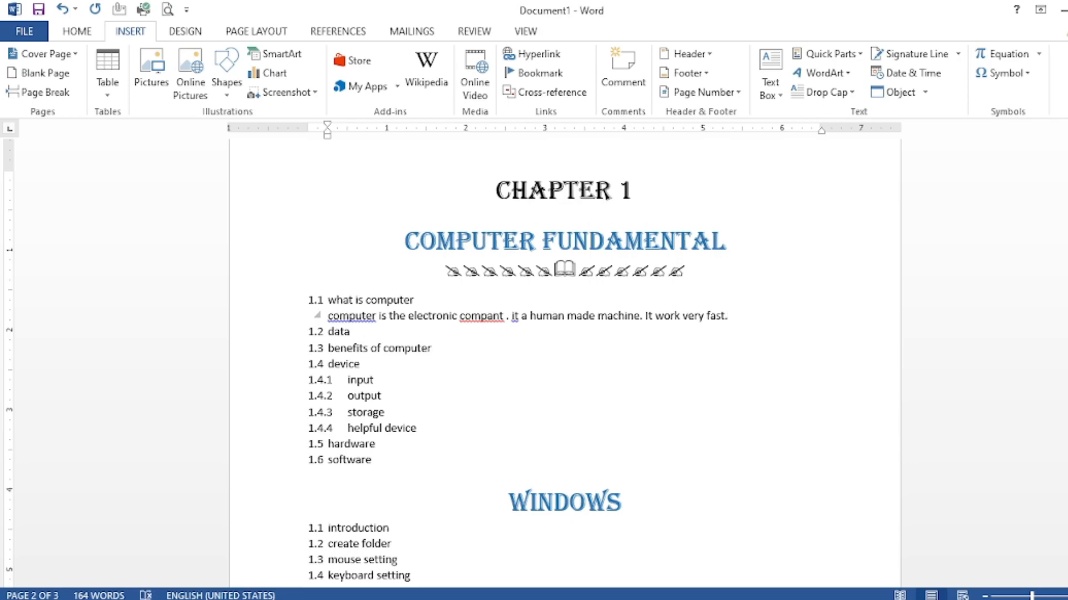
Step: Correct the misspelled word "compant" to "component" in the computer description
right_click(500, 316)
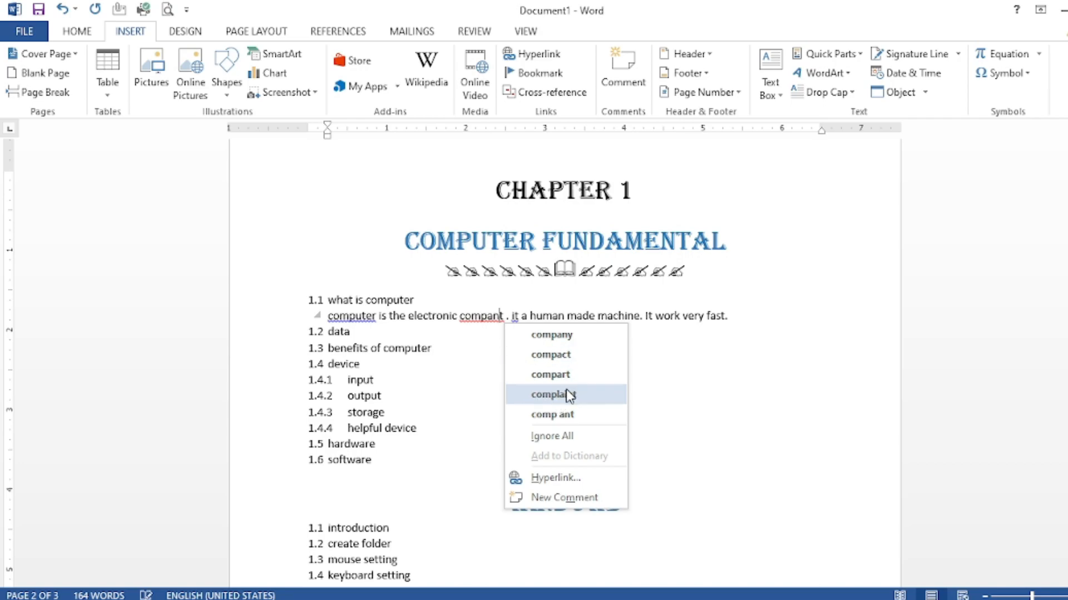
left_click(489, 318)
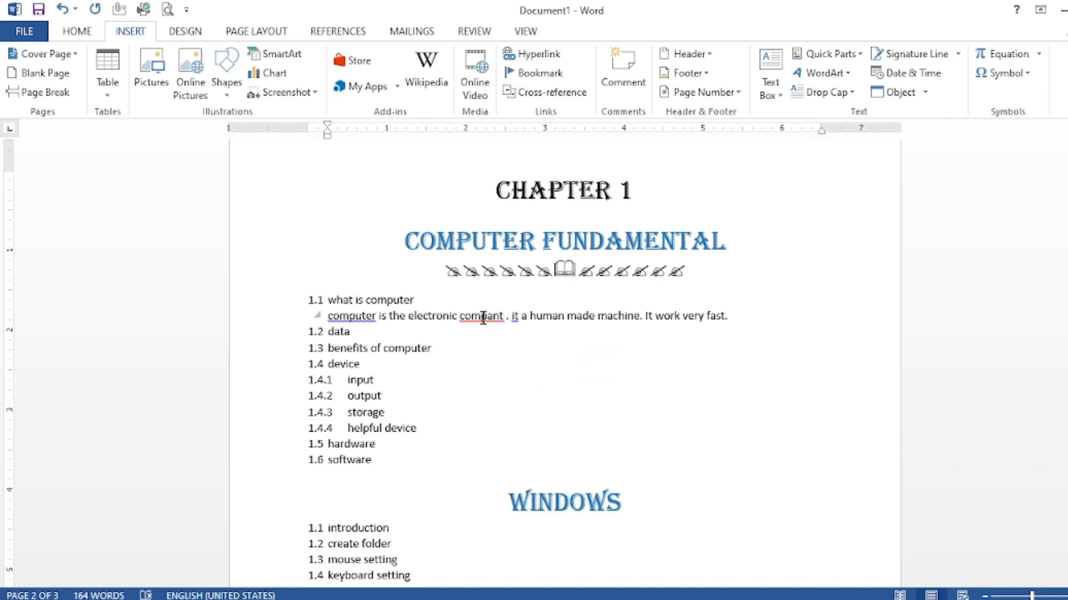
type("on")
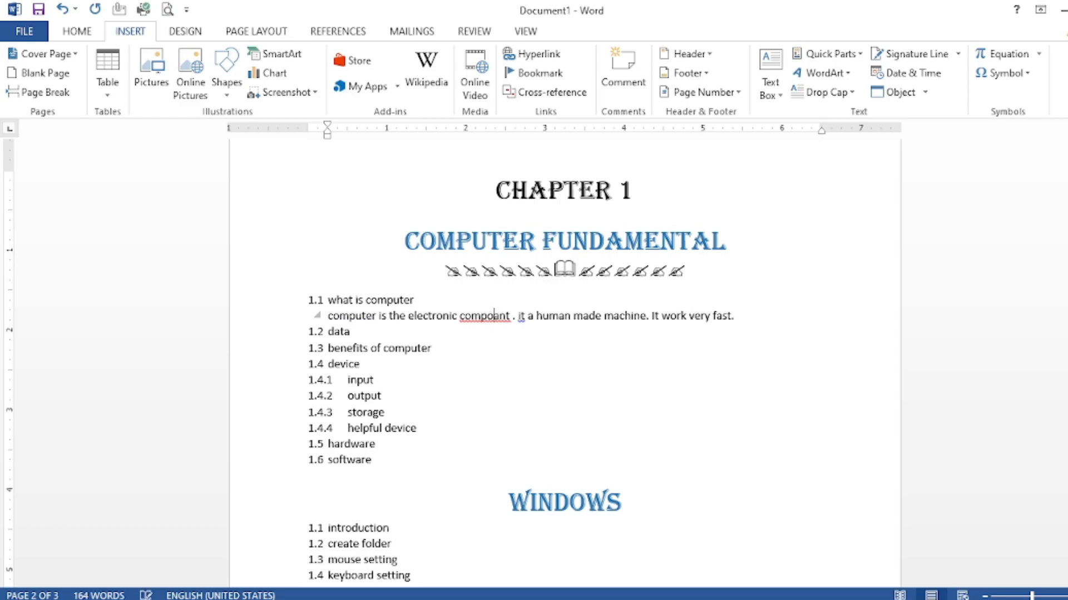
right_click(499, 315)
left_click(572, 333)
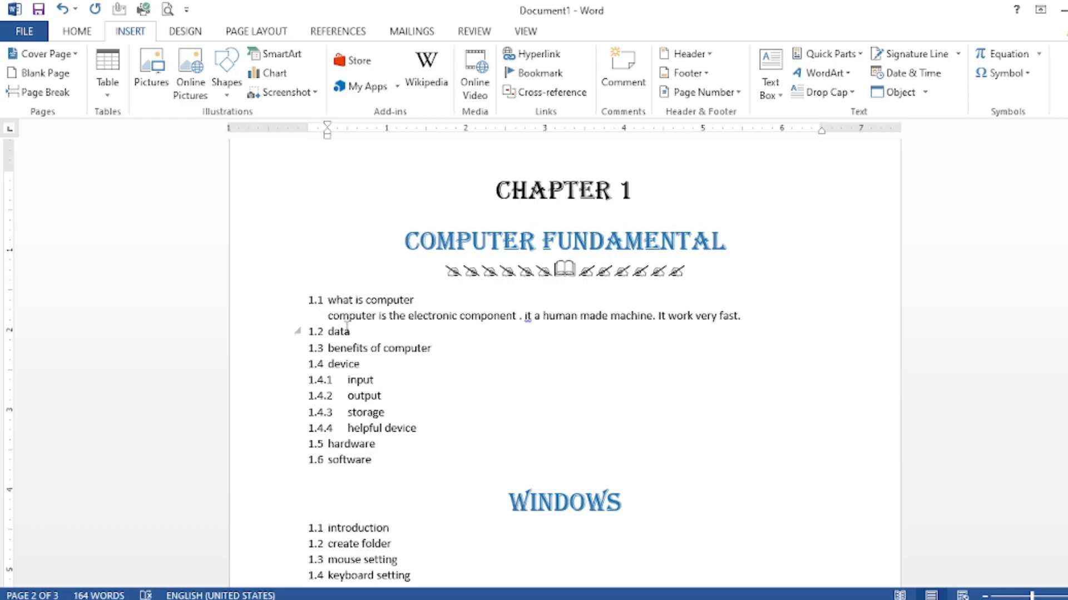
Step: Capitalise "It" and "Computer" at their sentence starts and add an empty line below the computer description
right_click(527, 317)
left_click(570, 336)
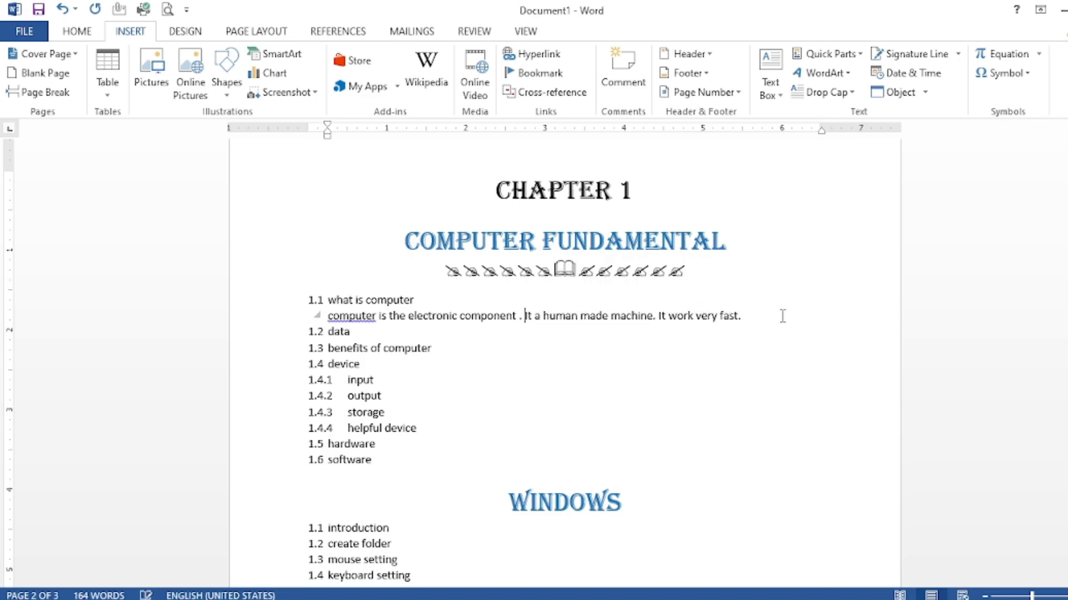
right_click(368, 317)
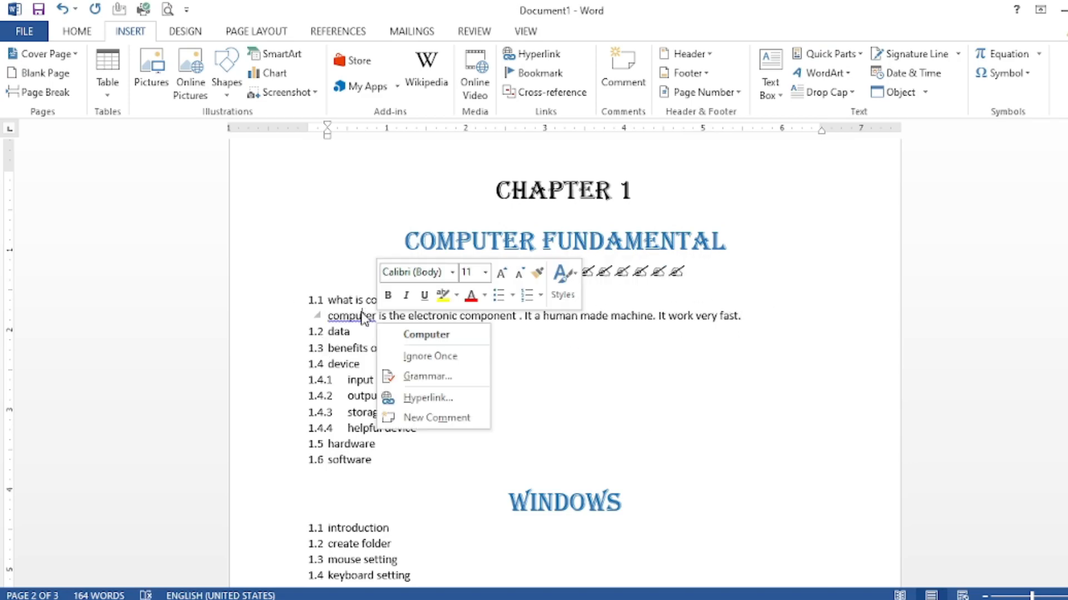
left_click(427, 333)
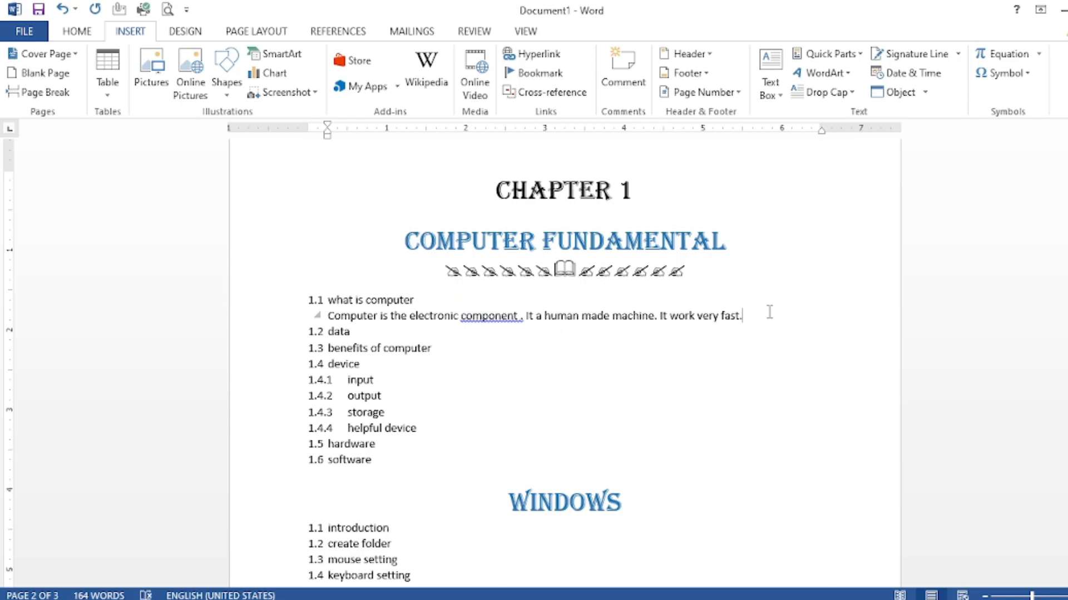
key("Return")
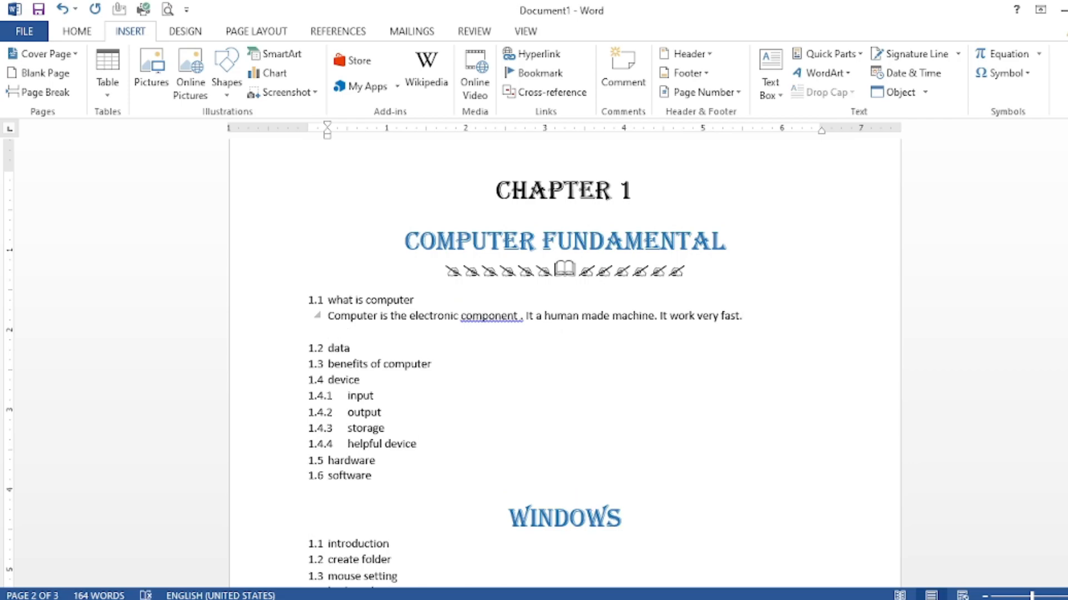